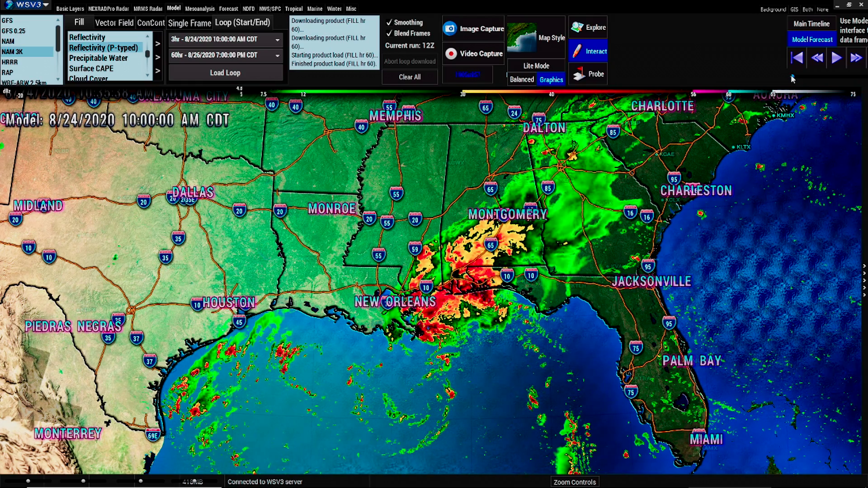
Advance the NAM 3K Reflectivity (P-typed) forecast over the Gulf Coast from 10:00 AM into the afternoon of 8/24/2020
{"action": "left_click_drag", "start_coordinate": [792, 79], "coordinate": [798, 77]}
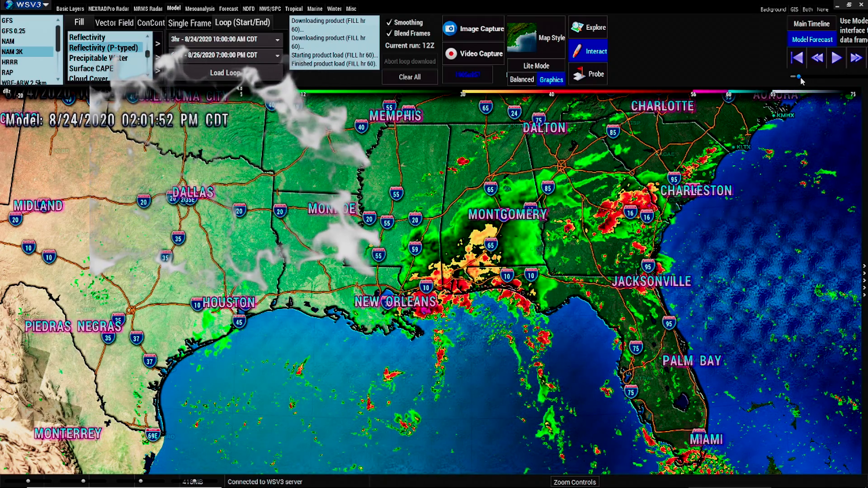
{"action": "left_click_drag", "start_coordinate": [799, 77], "coordinate": [808, 78]}
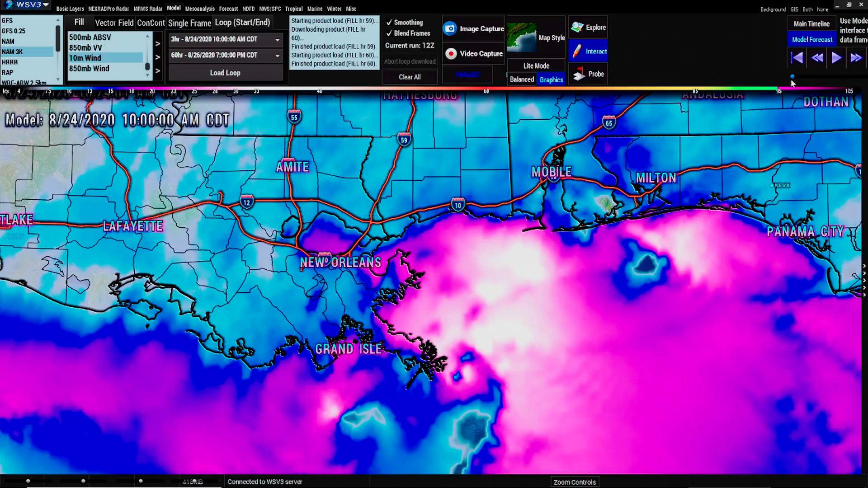
Scrub the 10m Wind forecast for the New Orleans–Mobile coast forward to 2:01 PM on 8/24, then return to the 10:00 AM frame
{"action": "left_click_drag", "start_coordinate": [794, 78], "coordinate": [799, 75]}
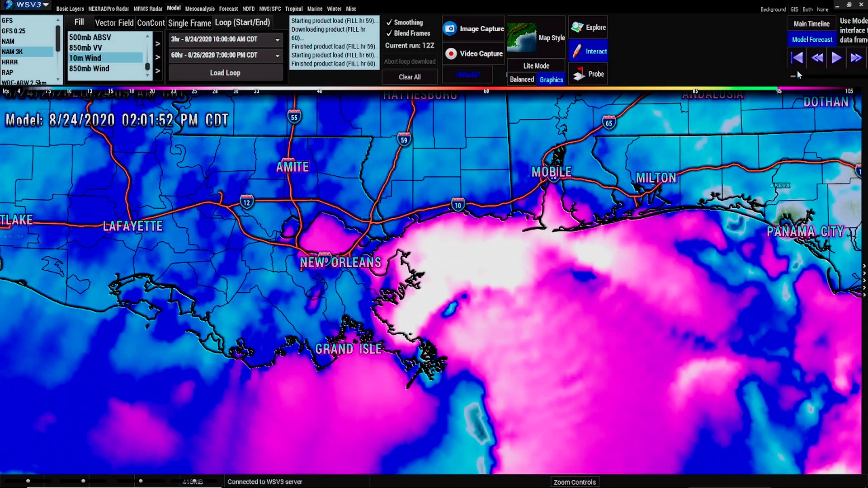
{"action": "left_click_drag", "start_coordinate": [799, 75], "coordinate": [798, 75]}
{"action": "scroll", "coordinate": [729, 225], "scroll_direction": "up", "scroll_amount": 2}
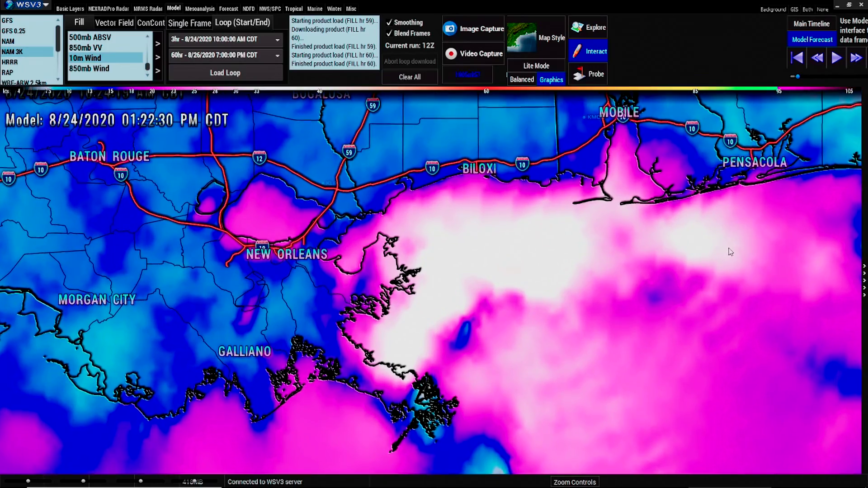
{"action": "left_click_drag", "start_coordinate": [729, 251], "coordinate": [698, 295]}
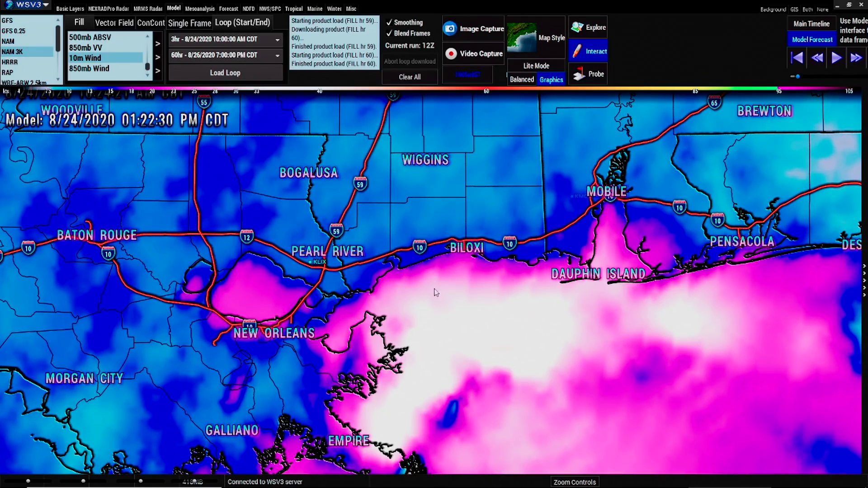
{"action": "left_click_drag", "start_coordinate": [797, 80], "coordinate": [790, 81]}
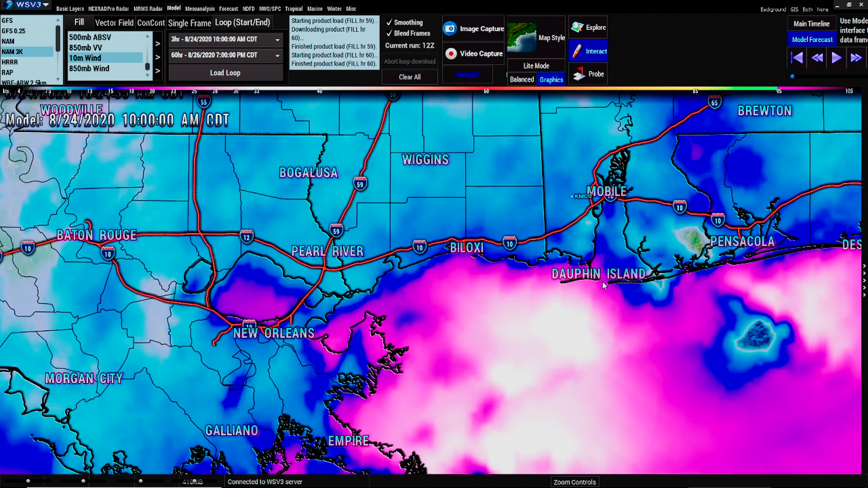
Probe forecast wind speeds offshore of Biloxi at 10:00 AM and near Pensacola at 11:07 AM on 8/24
{"action": "left_click", "coordinate": [588, 74]}
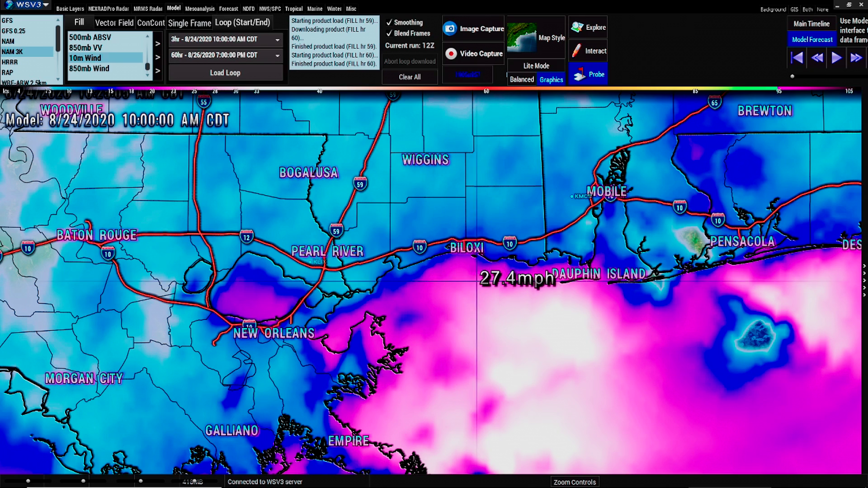
{"action": "left_click", "coordinate": [588, 51]}
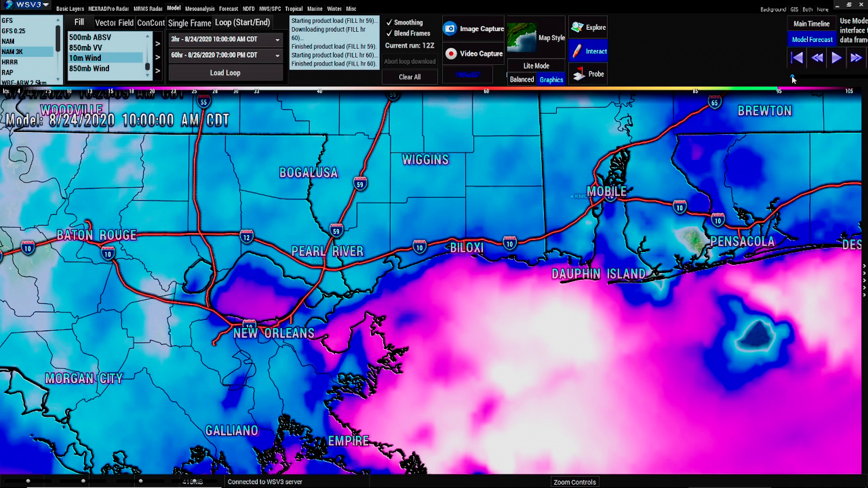
{"action": "left_click_drag", "start_coordinate": [792, 79], "coordinate": [794, 77]}
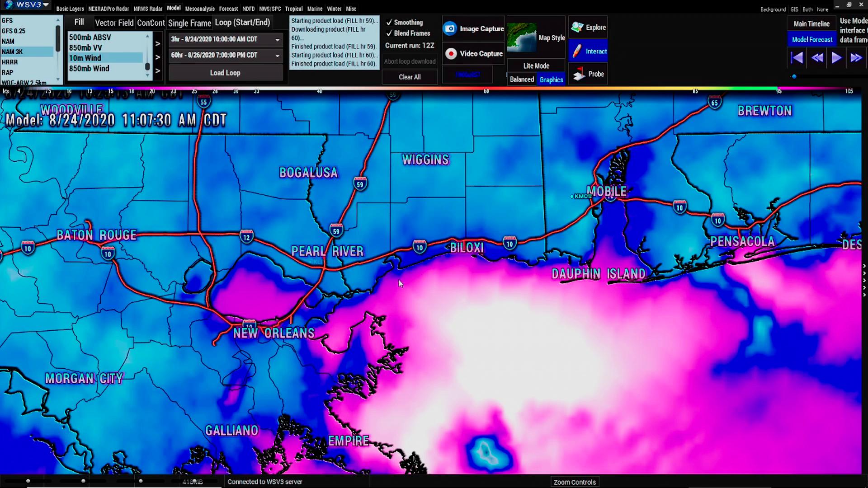
{"action": "left_click", "coordinate": [588, 74]}
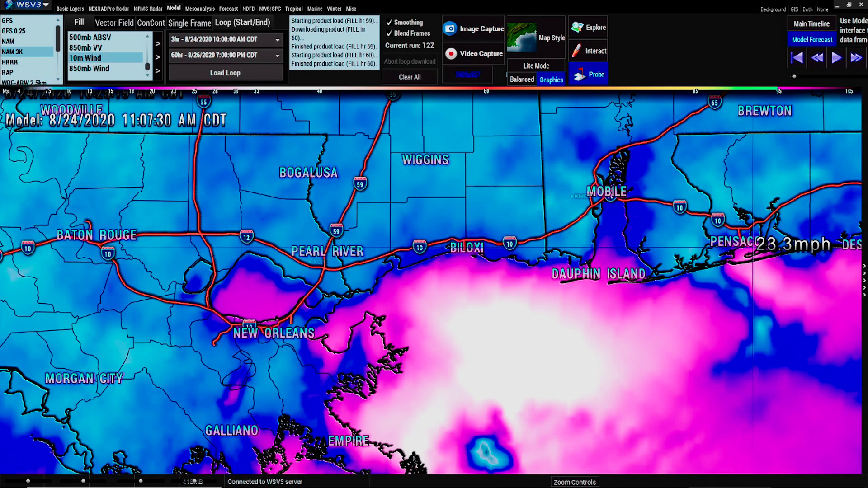
{"action": "left_click", "coordinate": [588, 51]}
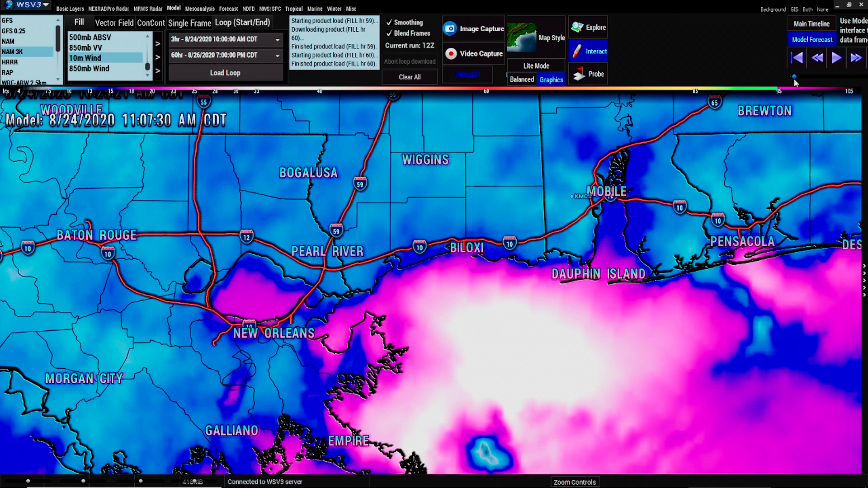
Advance the 10m Wind forecast through 8/24 to 10:00 PM, then step back to the 8:13 PM frame
{"action": "left_click_drag", "start_coordinate": [795, 81], "coordinate": [799, 79]}
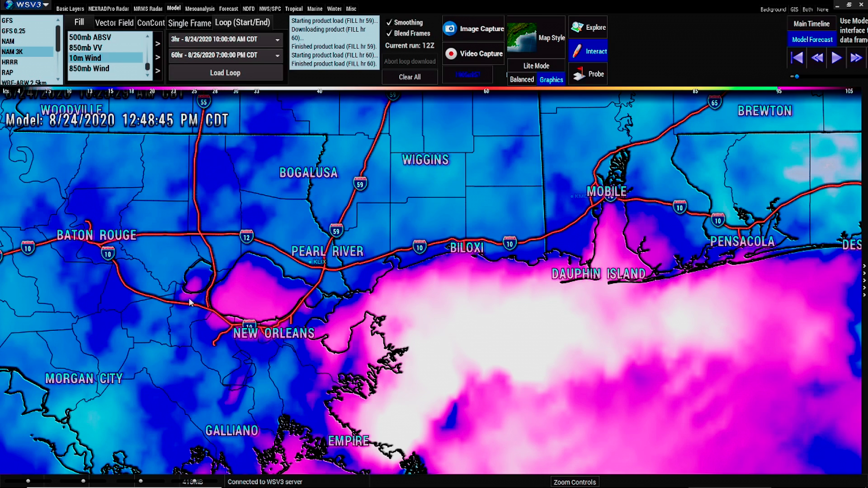
{"action": "left_click_drag", "start_coordinate": [797, 78], "coordinate": [807, 76]}
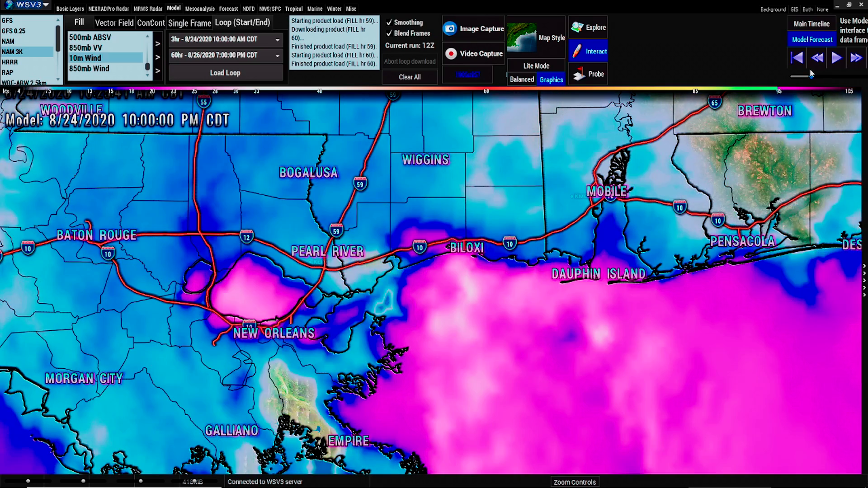
{"action": "left_click_drag", "start_coordinate": [809, 69], "coordinate": [807, 73]}
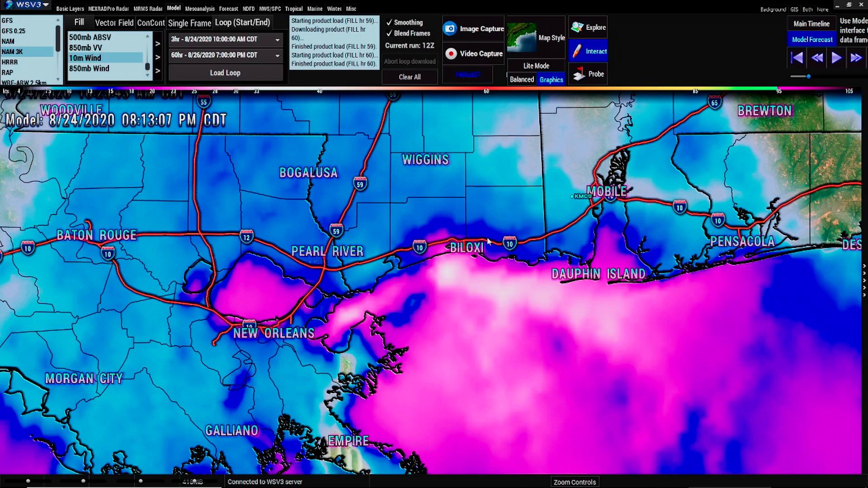
Compare the Biloxi–Gulfport 10m Wind forecast at 5:24 PM and 8:13 PM, probing the wind speed just offshore
{"action": "scroll", "coordinate": [465, 269], "scroll_direction": "up", "scroll_amount": 3}
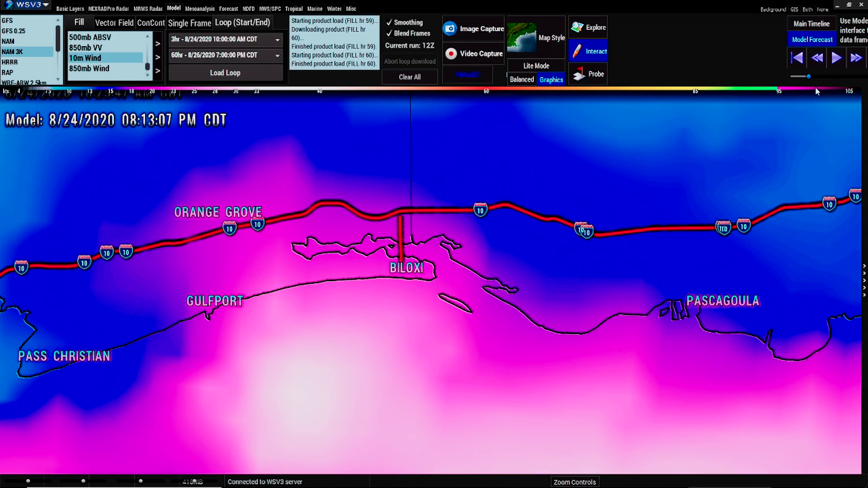
{"action": "left_click_drag", "start_coordinate": [809, 78], "coordinate": [804, 78]}
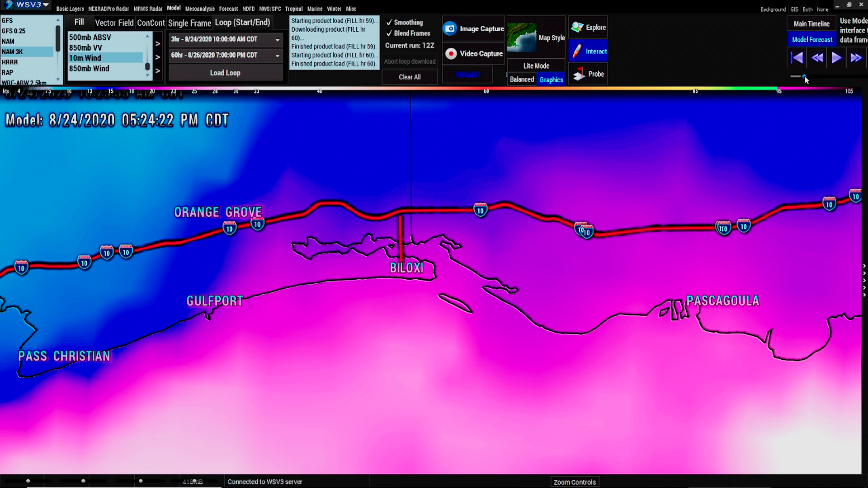
{"action": "left_click_drag", "start_coordinate": [806, 79], "coordinate": [811, 78]}
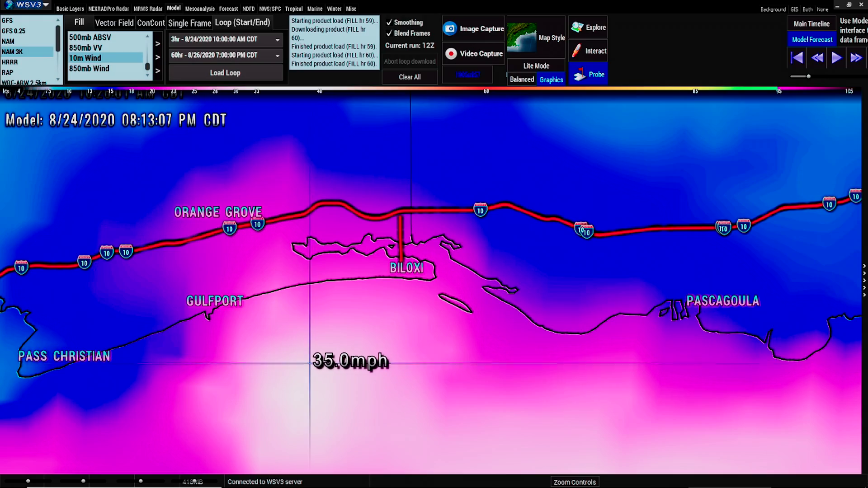
{"action": "left_click", "coordinate": [588, 58]}
Examine the 8/24 10m Wind forecast around Key West from 11:41 AM, then follow it up Florida's west coast past 5:24 PM
{"action": "scroll", "coordinate": [624, 303], "scroll_direction": "down", "scroll_amount": 5}
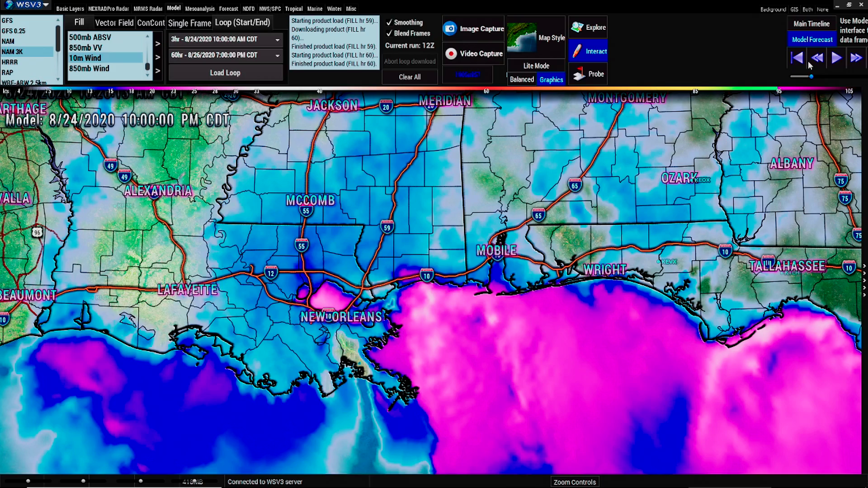
{"action": "mouse_move", "coordinate": [811, 78]}
{"action": "left_mouse_down"}
{"action": "mouse_move", "coordinate": [831, 68]}
{"action": "mouse_move", "coordinate": [796, 78]}
{"action": "left_mouse_up"}
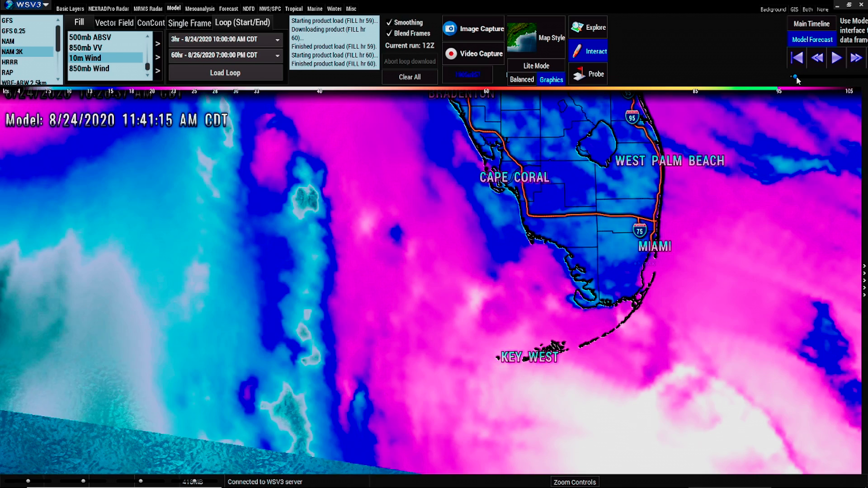
{"action": "scroll", "coordinate": [714, 290], "scroll_direction": "up", "scroll_amount": 3}
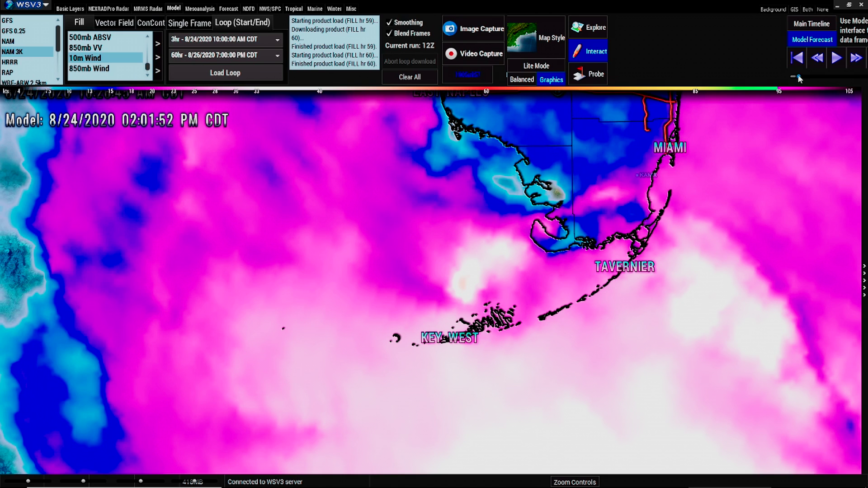
{"action": "left_click", "coordinate": [597, 75]}
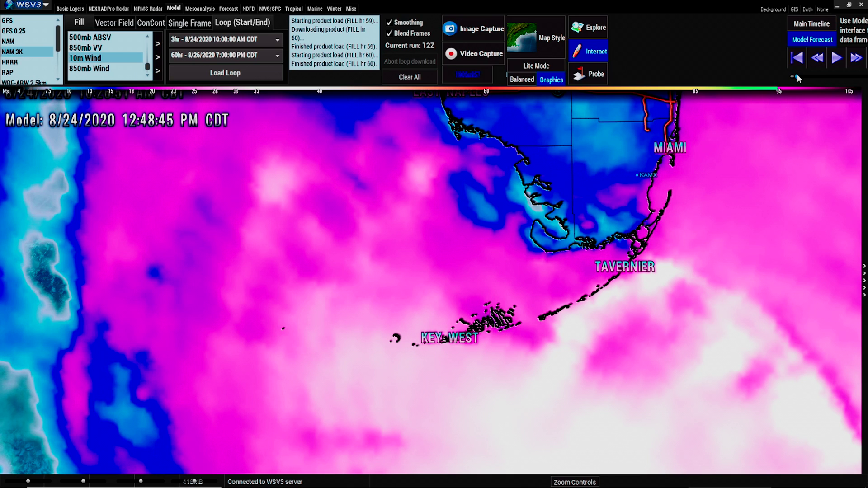
{"action": "left_click", "coordinate": [606, 74]}
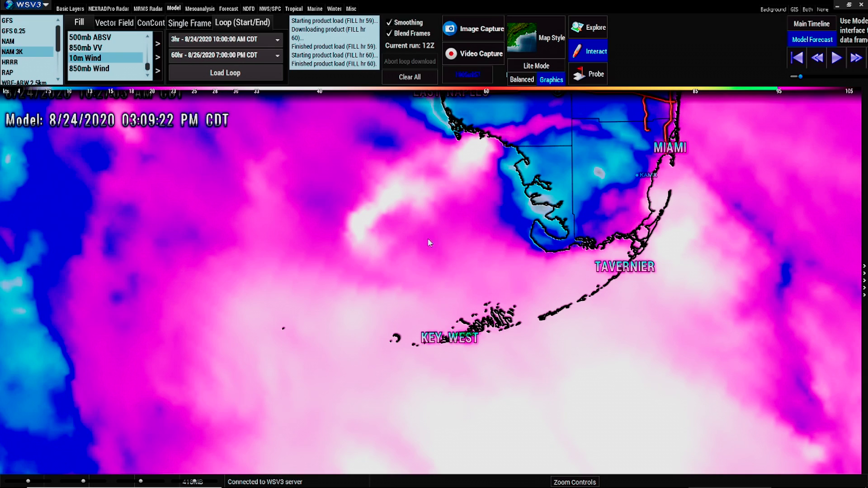
{"action": "left_click_drag", "start_coordinate": [429, 243], "coordinate": [683, 283]}
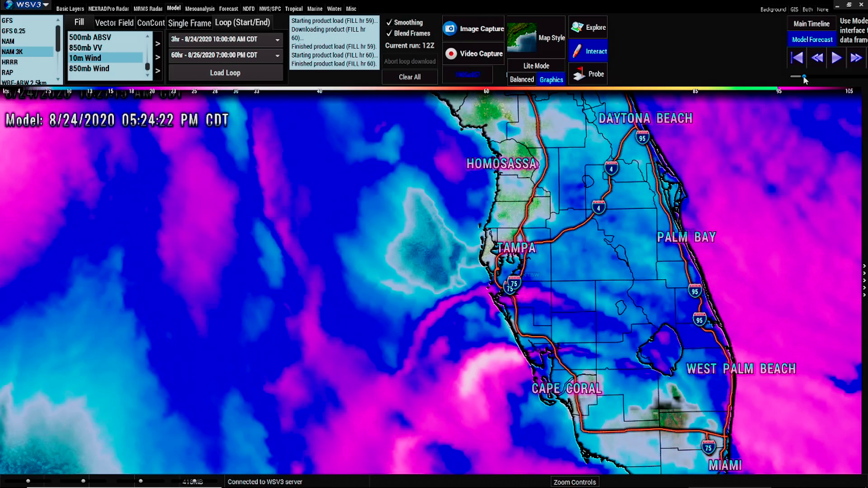
{"action": "left_click_drag", "start_coordinate": [805, 80], "coordinate": [808, 80]}
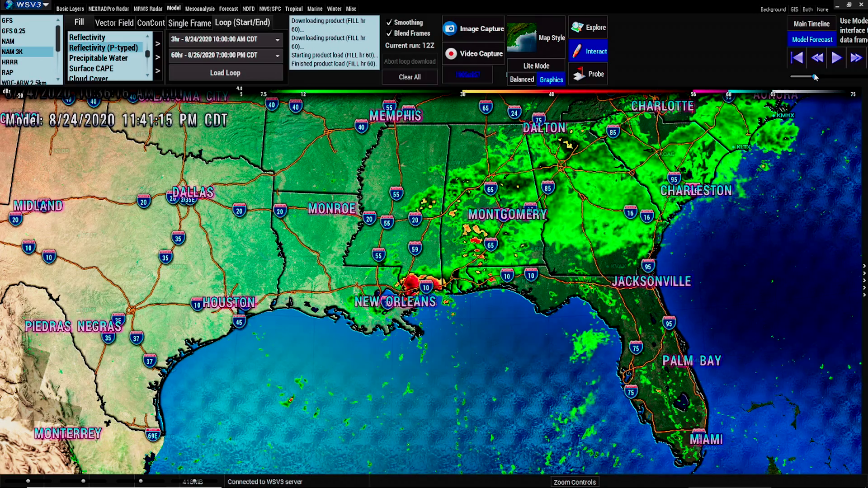
Advance the Reflectivity (P-typed) forecast to 5:58 AM and 12:48 PM on 8/25, focusing on Louisiana, Mississippi and Alabama
{"action": "left_click_drag", "start_coordinate": [816, 77], "coordinate": [824, 75]}
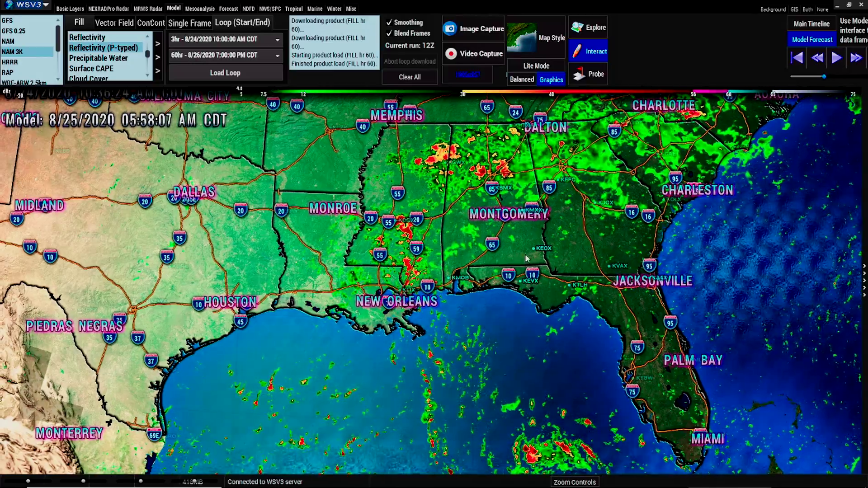
{"action": "scroll", "coordinate": [468, 332], "scroll_direction": "up", "scroll_amount": 3}
{"action": "key", "text": "Up"}
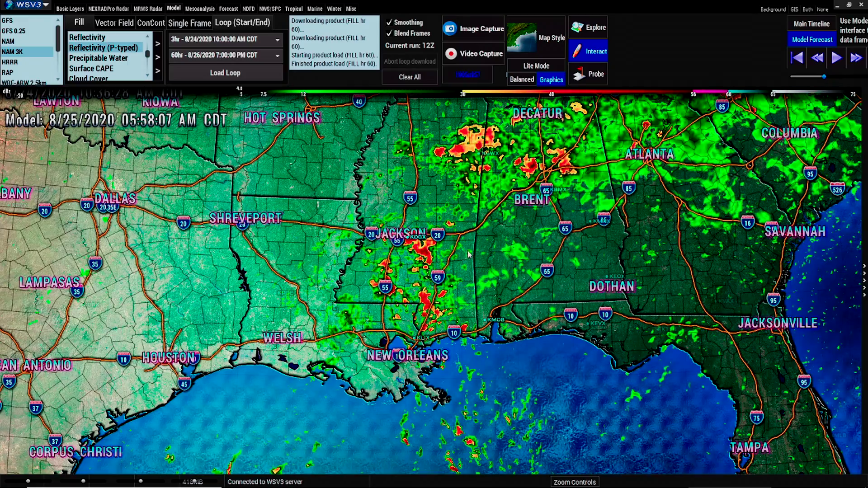
{"action": "key", "text": "Down"}
{"action": "key", "text": "Left"}
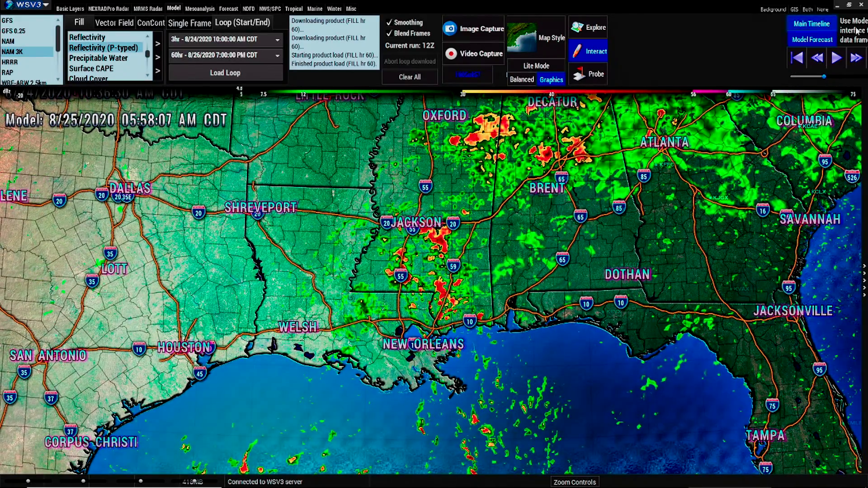
{"action": "left_click_drag", "start_coordinate": [826, 79], "coordinate": [837, 78]}
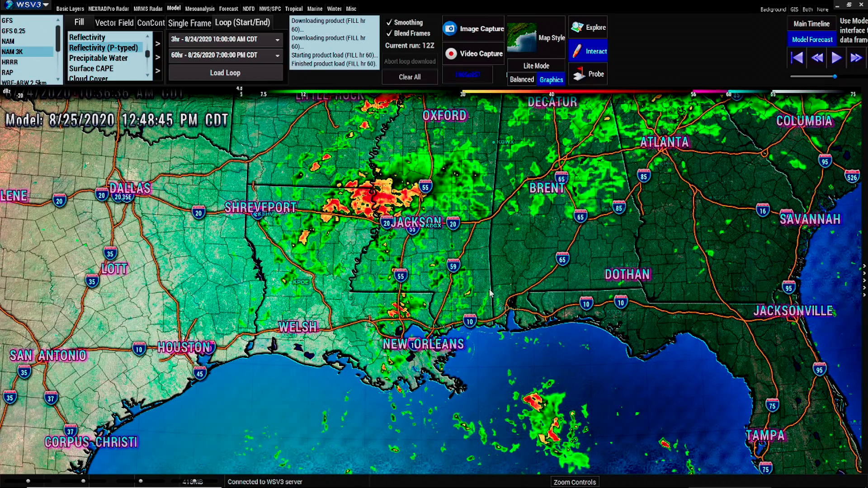
Advance the reflectivity forecast to 8/26 and play the loop through 3:37 PM, following the storm across southeast Louisiana
{"action": "left_click_drag", "start_coordinate": [837, 77], "coordinate": [867, 66]}
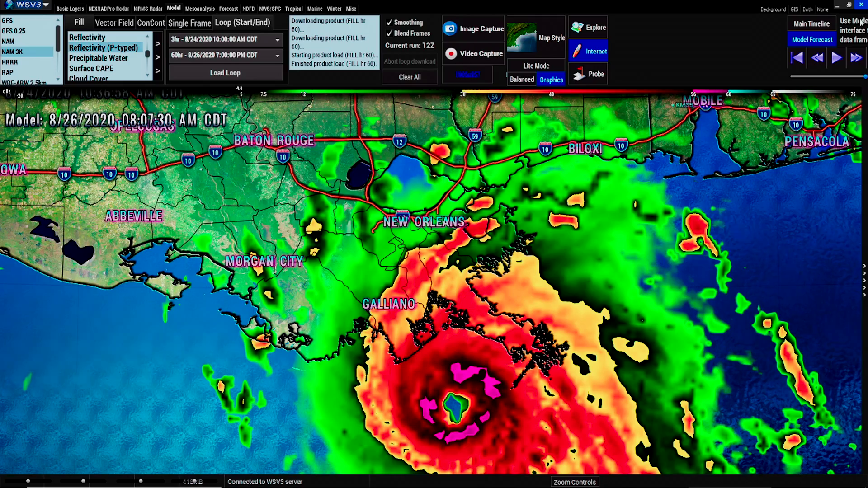
{"action": "left_click", "coordinate": [837, 58]}
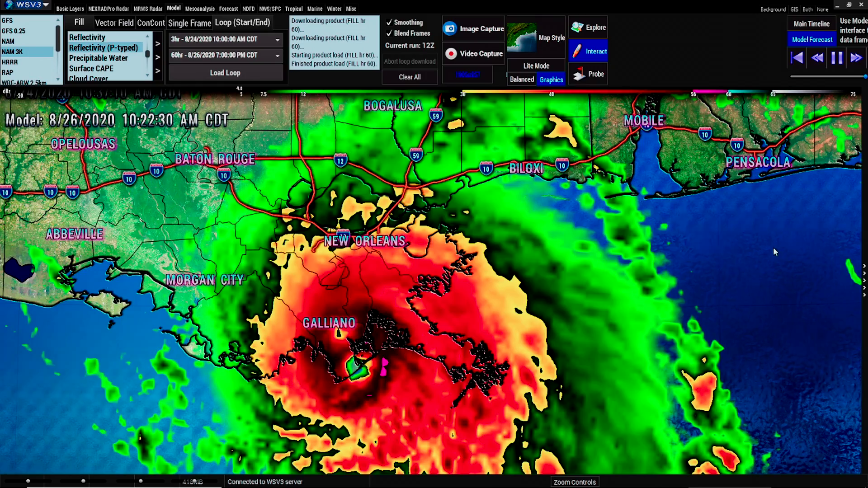
{"action": "left_click_drag", "start_coordinate": [781, 235], "coordinate": [794, 231]}
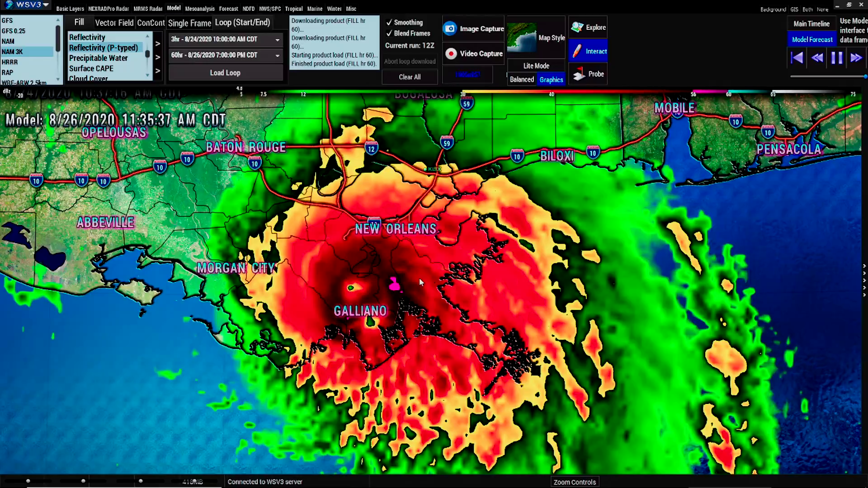
{"action": "left_click_drag", "start_coordinate": [745, 227], "coordinate": [792, 275]}
{"action": "scroll", "coordinate": [780, 267], "scroll_direction": "down", "scroll_amount": 2}
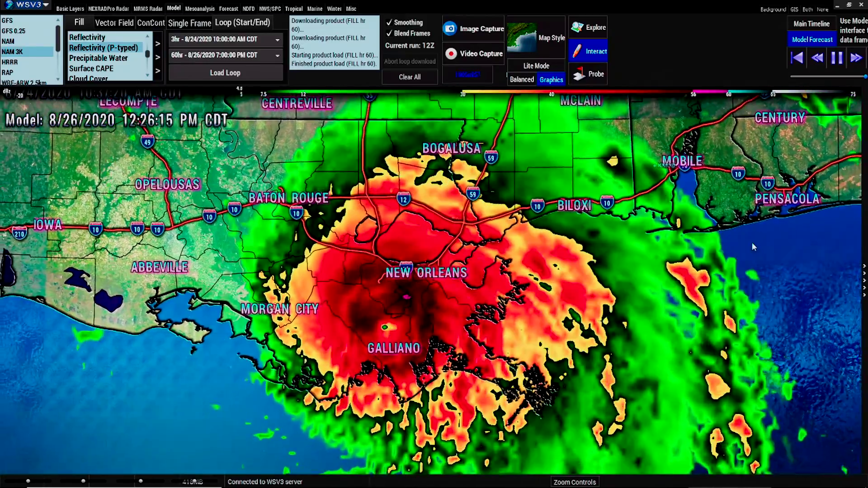
{"action": "scroll", "coordinate": [750, 242], "scroll_direction": "down", "scroll_amount": 3}
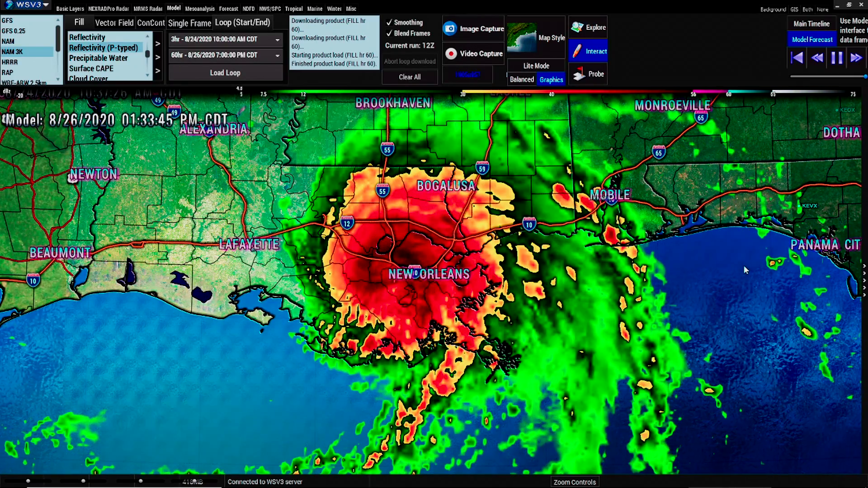
{"action": "left_click_drag", "start_coordinate": [738, 269], "coordinate": [725, 312]}
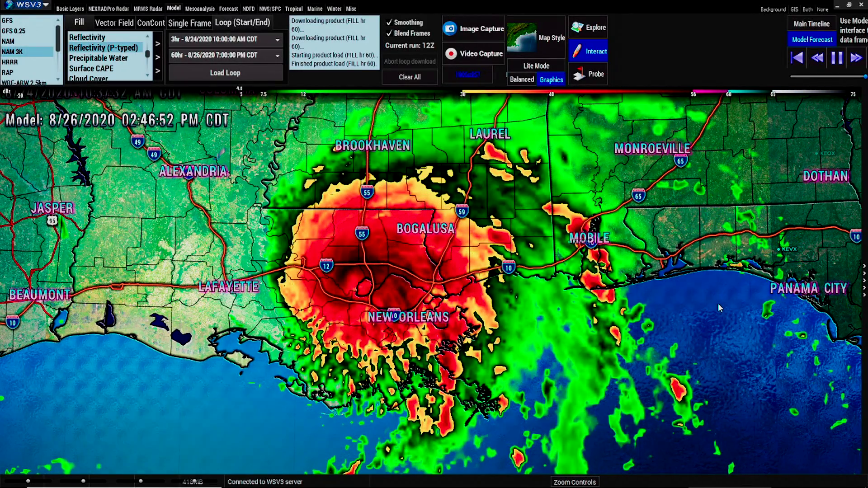
{"action": "scroll", "coordinate": [719, 303], "scroll_direction": "down", "scroll_amount": 2}
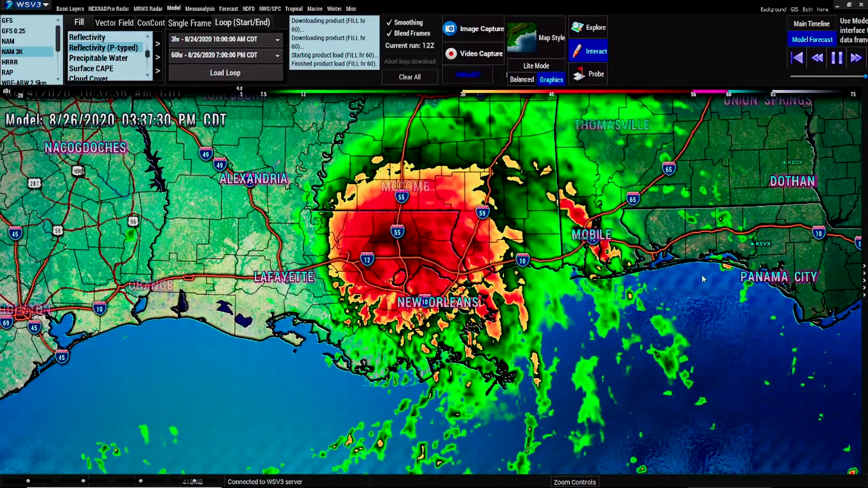
Follow the reflectivity loop from 3:37 PM to 7:00 PM on 8/26 as the storm moves inland toward Jackson, Mississippi
{"action": "left_click_drag", "start_coordinate": [701, 274], "coordinate": [704, 333]}
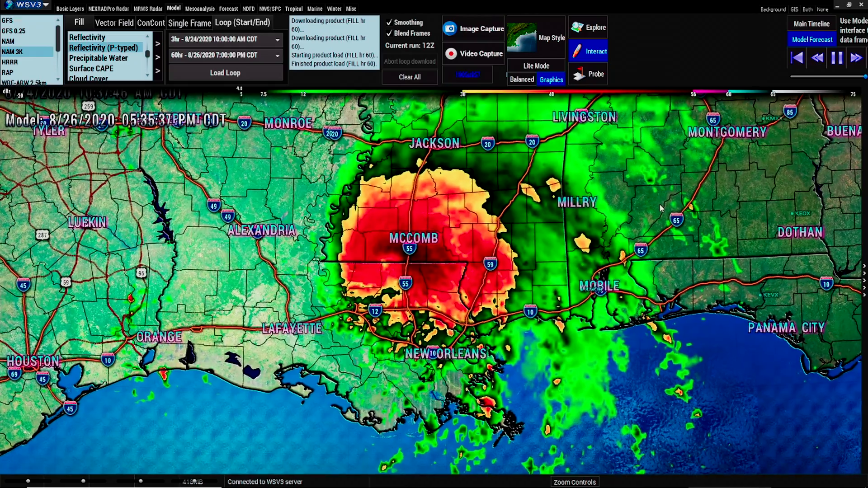
{"action": "left_click_drag", "start_coordinate": [501, 211], "coordinate": [480, 274]}
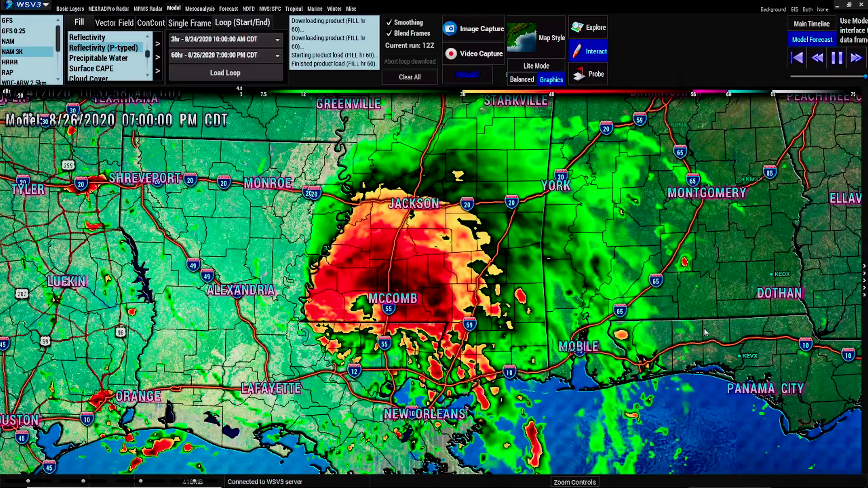
{"action": "scroll", "coordinate": [705, 332], "scroll_direction": "down", "scroll_amount": 5}
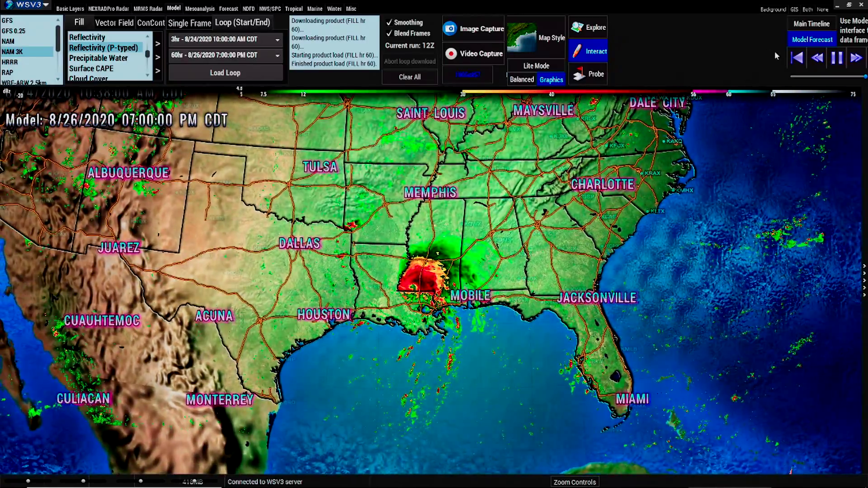
Scrub the reflectivity forecast from the loop's start to 8/26 11:01 AM across the wider Gulf region, then resume playback
{"action": "left_click", "coordinate": [796, 78]}
{"action": "left_click_drag", "start_coordinate": [797, 79], "coordinate": [867, 57]}
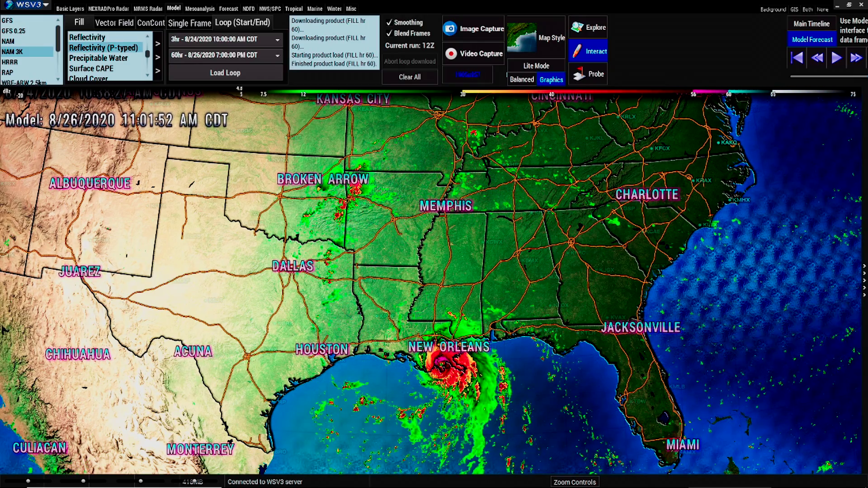
{"action": "left_click", "coordinate": [836, 58]}
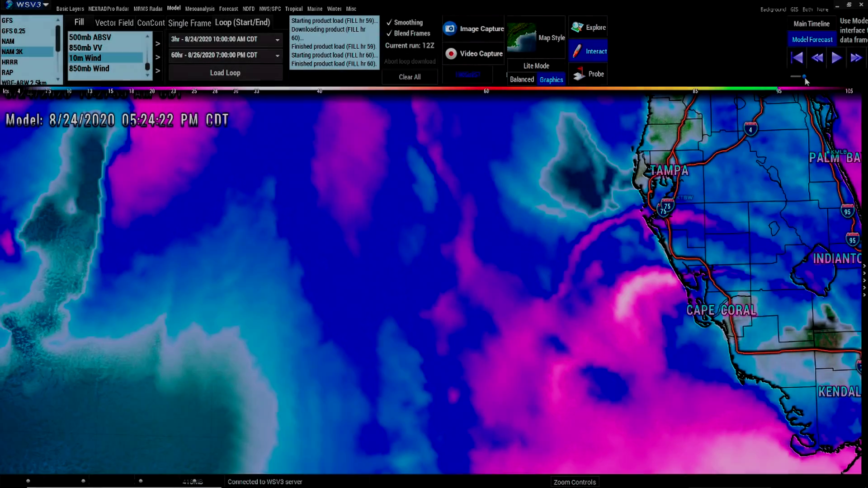
Advance the 10m Wind forecast to 8/25 8:13 PM and probe the wind speed beside the storm's eye in the Gulf
{"action": "left_click_drag", "start_coordinate": [804, 77], "coordinate": [846, 77]}
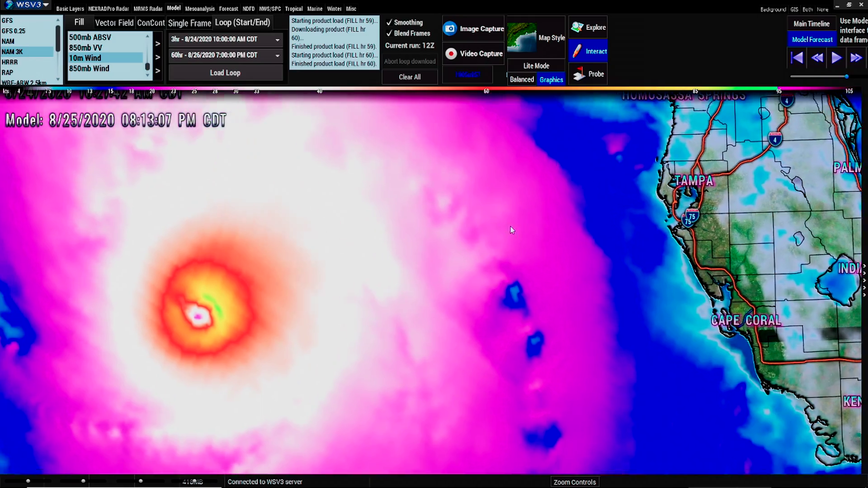
{"action": "left_click_drag", "start_coordinate": [509, 231], "coordinate": [688, 193]}
{"action": "scroll", "coordinate": [687, 192], "scroll_direction": "down", "scroll_amount": 5}
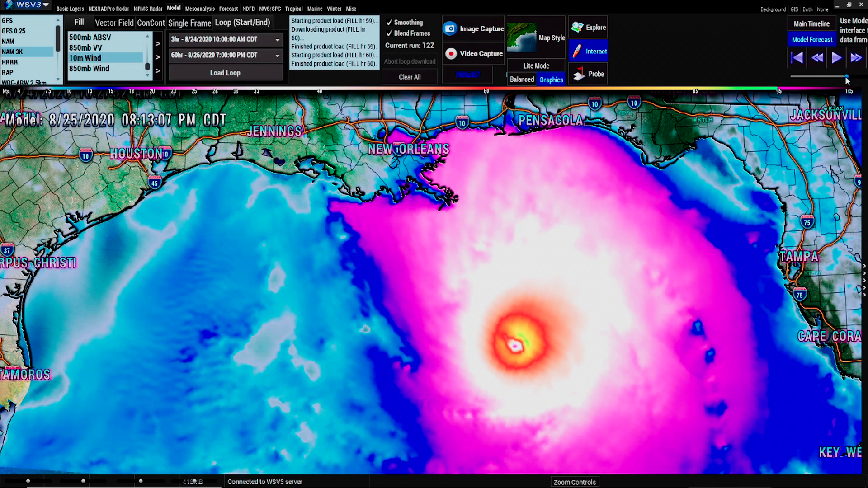
{"action": "left_click", "coordinate": [587, 74]}
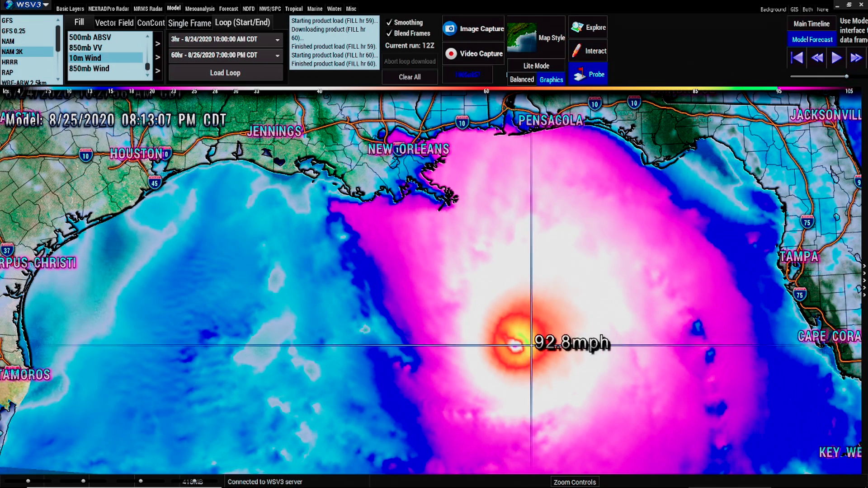
{"action": "left_click", "coordinate": [588, 51]}
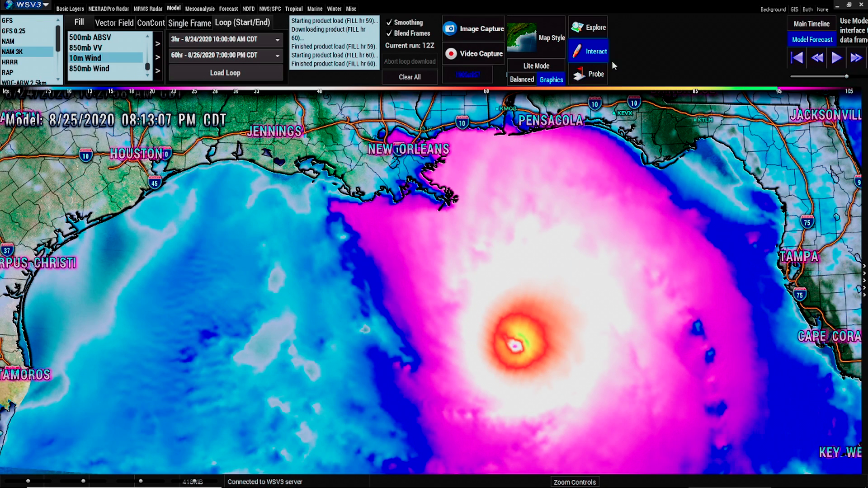
Advance the 10m Wind forecast to 8/26 3:03 AM and probe winds from the storm's core to the waters east of the Louisiana delta
{"action": "left_click_drag", "start_coordinate": [848, 80], "coordinate": [859, 80]}
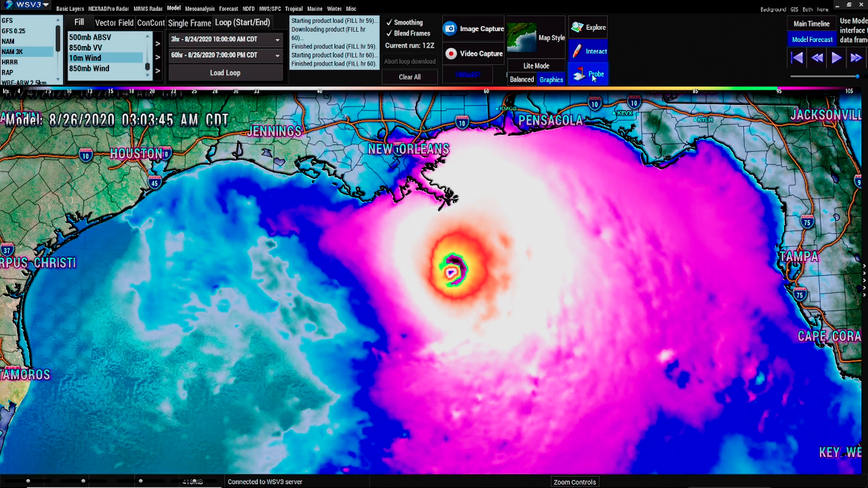
{"action": "scroll", "coordinate": [560, 232], "scroll_direction": "up", "scroll_amount": 3}
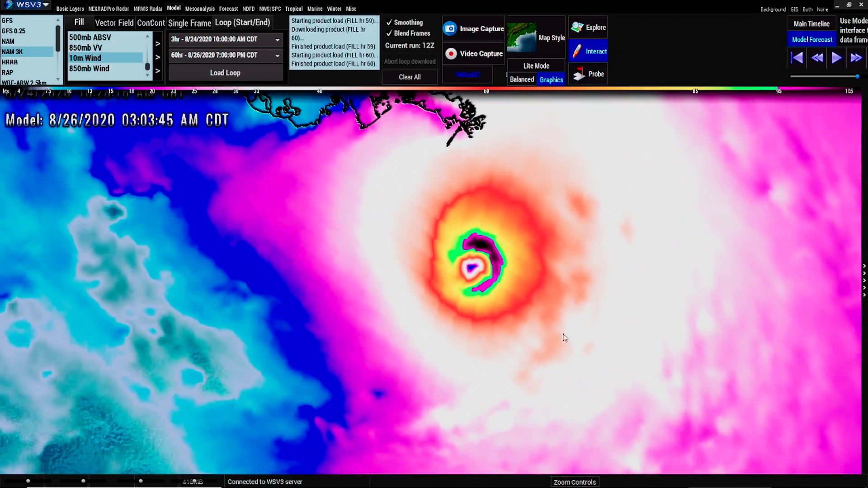
{"action": "scroll", "coordinate": [563, 304], "scroll_direction": "down", "scroll_amount": 3}
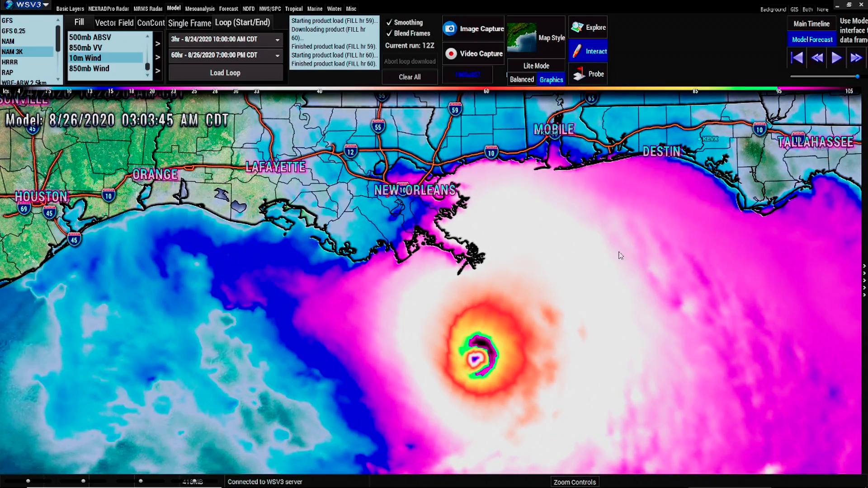
{"action": "left_click_drag", "start_coordinate": [528, 330], "coordinate": [541, 304]}
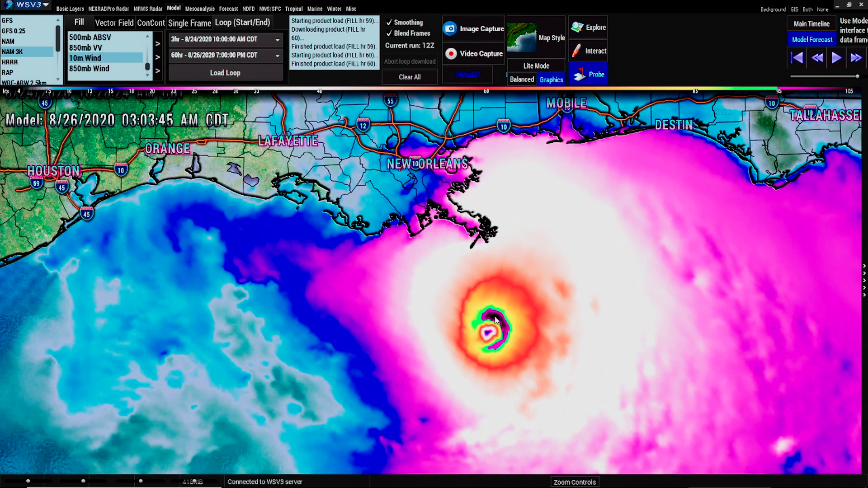
{"action": "left_click_drag", "start_coordinate": [493, 321], "coordinate": [554, 210]}
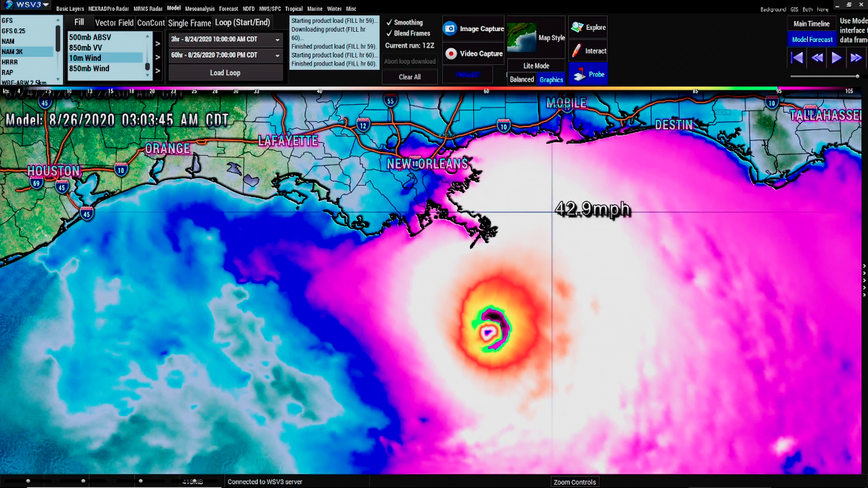
{"action": "left_click", "coordinate": [594, 56]}
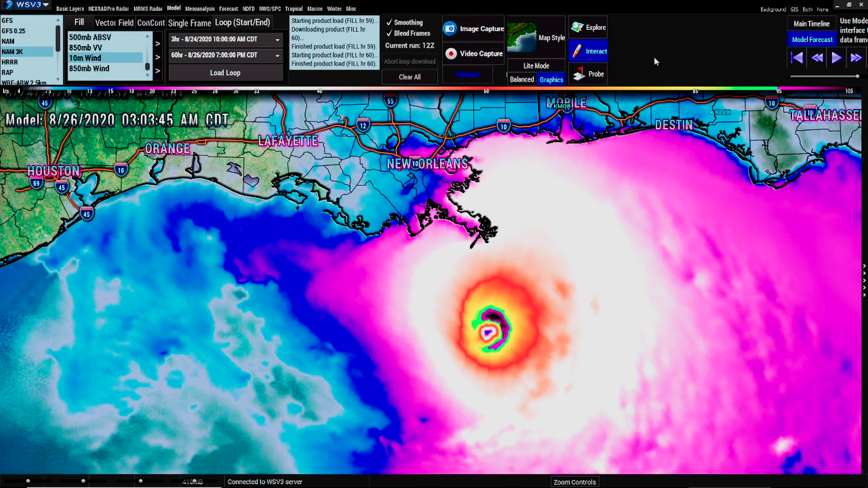
Advance the 10m Wind forecast to 8/26 9:20 AM and probe the storm's northern eyewall near the Louisiana coast
{"action": "left_click_drag", "start_coordinate": [631, 153], "coordinate": [713, 167]}
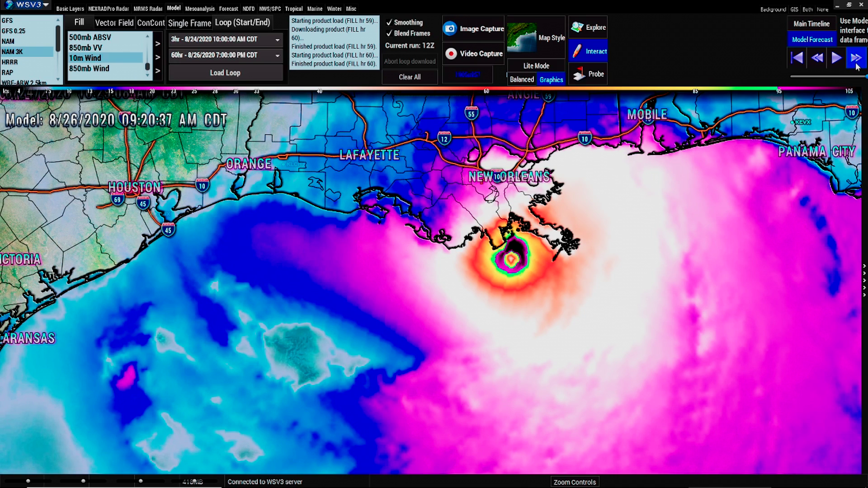
{"action": "left_click", "coordinate": [590, 79]}
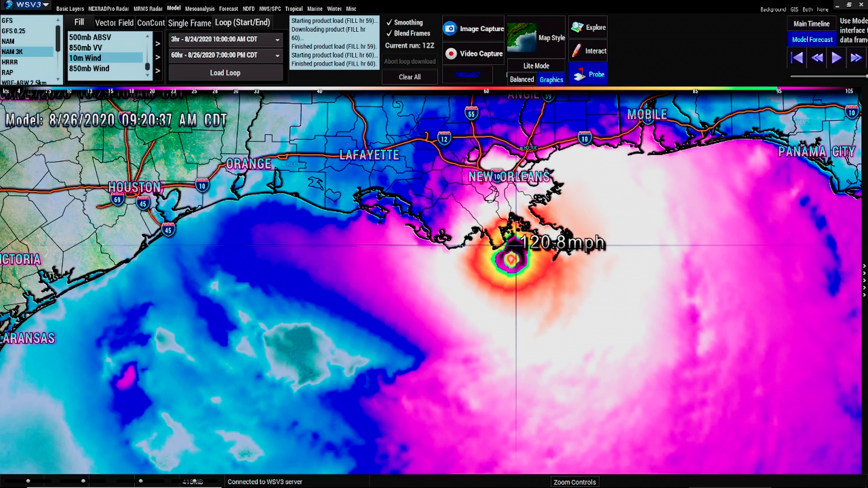
{"action": "left_click", "coordinate": [588, 52]}
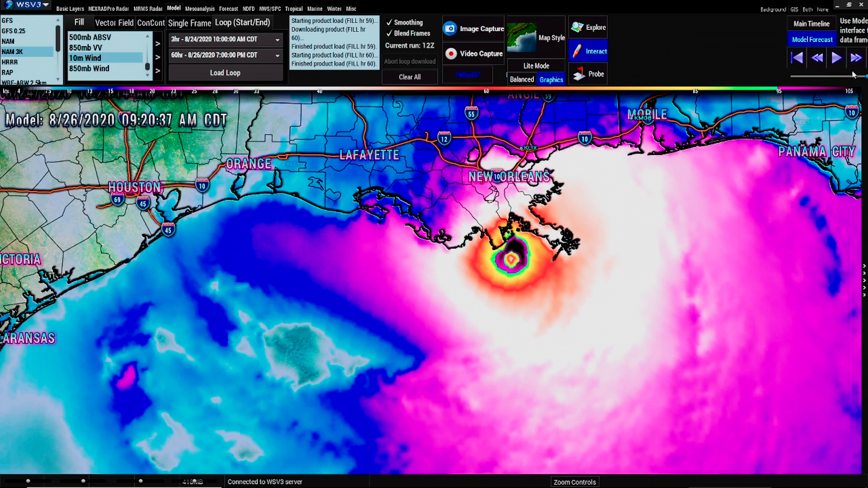
Follow the 10m Wind forecast over southeast Louisiana at 10:28 AM and 11:58 AM, probing winds around the eye near Dulac
{"action": "scroll", "coordinate": [691, 297], "scroll_direction": "up", "scroll_amount": 3}
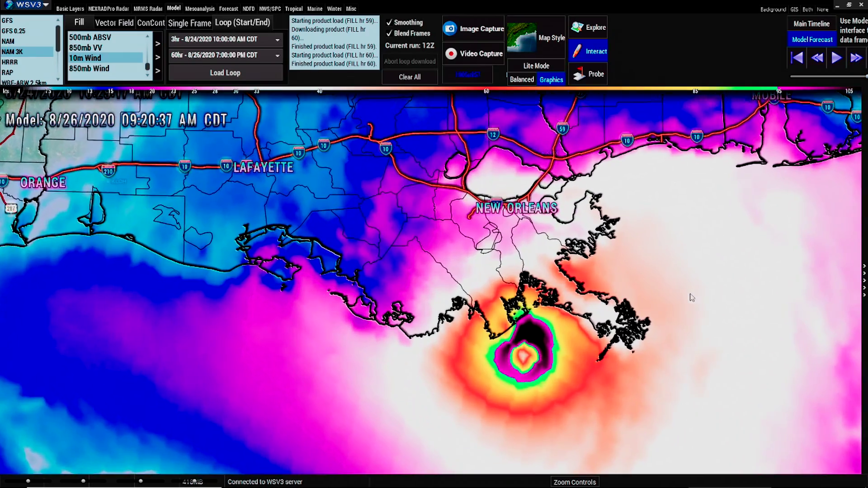
{"action": "left_click_drag", "start_coordinate": [692, 298], "coordinate": [538, 306]}
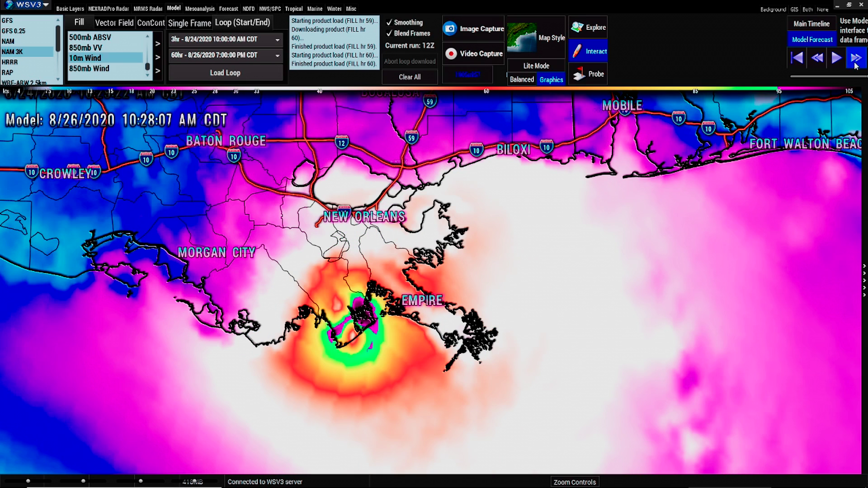
{"action": "left_click", "coordinate": [603, 75]}
{"action": "left_click", "coordinate": [837, 58]}
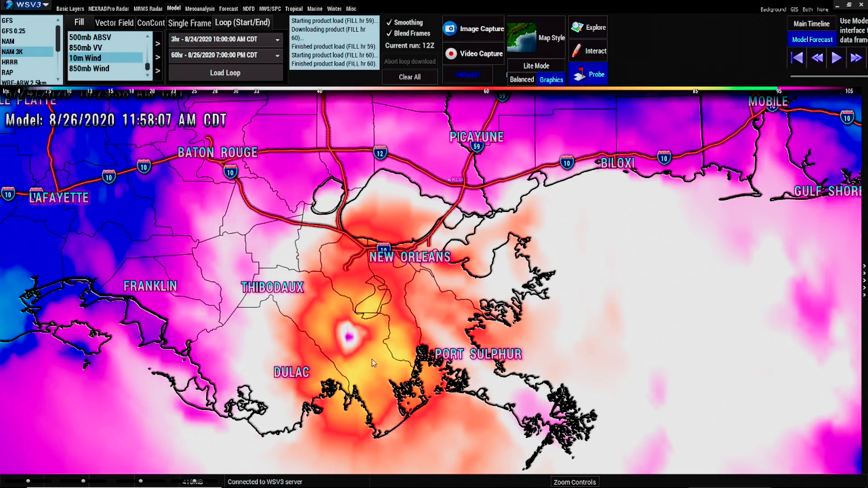
{"action": "left_click", "coordinate": [333, 352]}
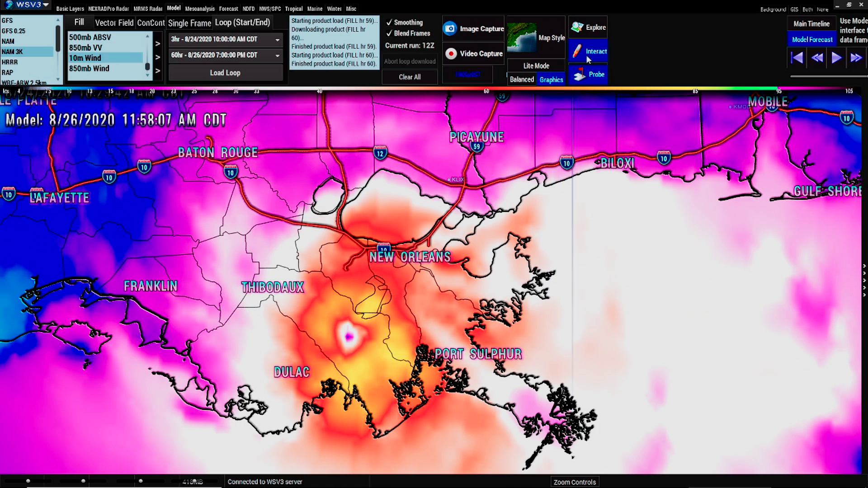
Play the 10m Wind loop to 8/26 2:07 PM around New Orleans and probe the strongest winds north of the city
{"action": "left_click", "coordinate": [836, 59]}
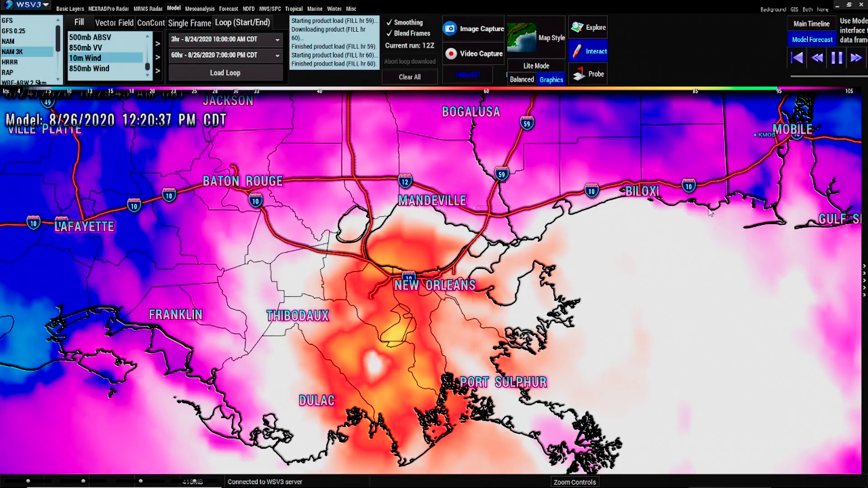
{"action": "left_click_drag", "start_coordinate": [711, 213], "coordinate": [726, 239]}
{"action": "left_click_drag", "start_coordinate": [486, 249], "coordinate": [499, 270]}
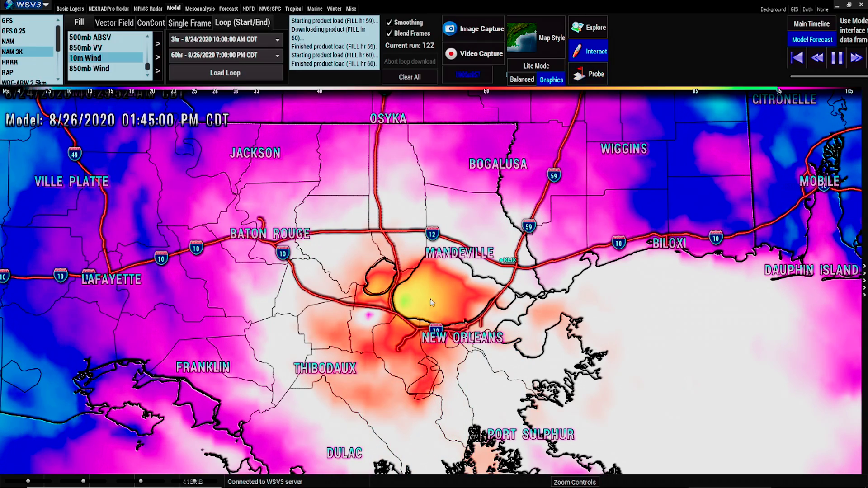
{"action": "left_click_drag", "start_coordinate": [415, 274], "coordinate": [408, 296]}
{"action": "left_click", "coordinate": [579, 78]}
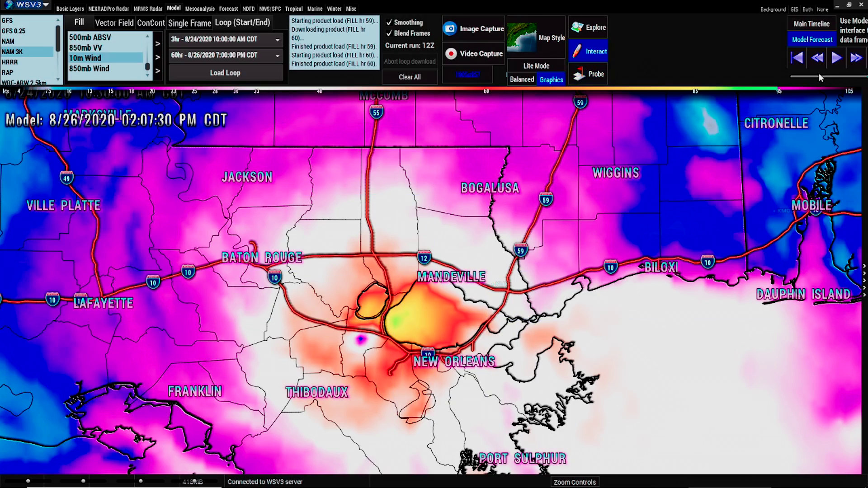
Follow the 10m Wind loop north to 8/26 6:03 PM, probe winds around McComb, and resume playback
{"action": "left_click_drag", "start_coordinate": [703, 228], "coordinate": [713, 242]}
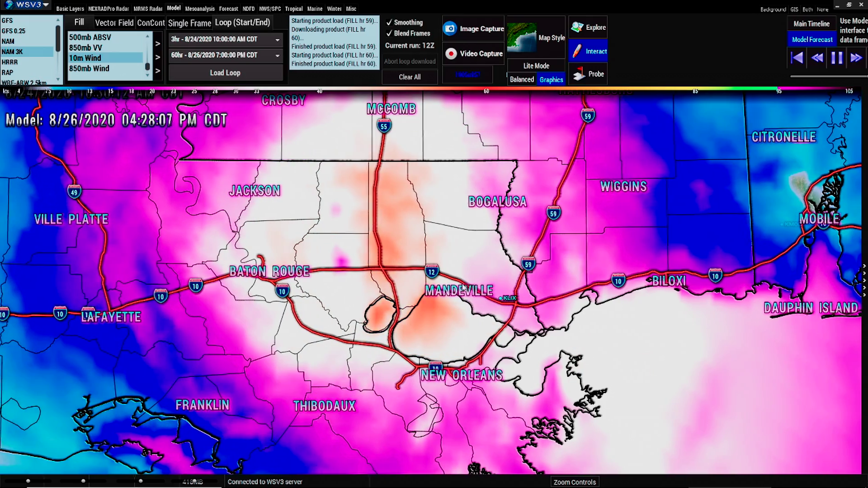
{"action": "left_click_drag", "start_coordinate": [460, 256], "coordinate": [433, 252]}
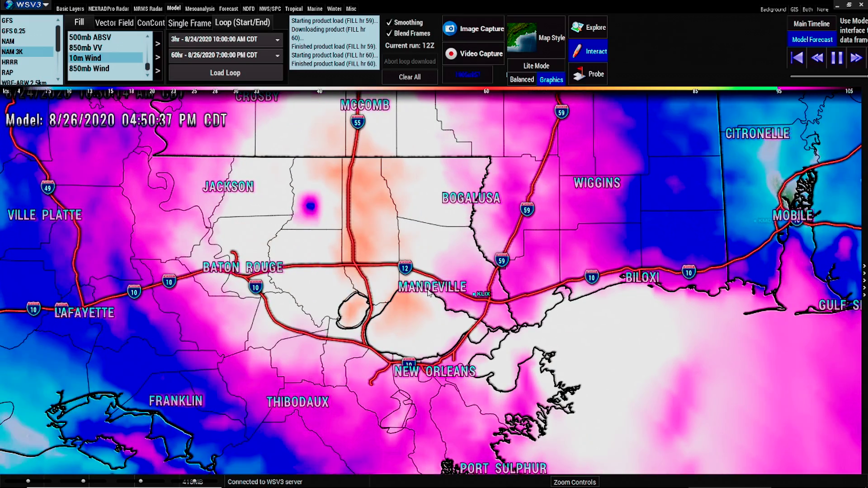
{"action": "left_click_drag", "start_coordinate": [477, 222], "coordinate": [459, 310]}
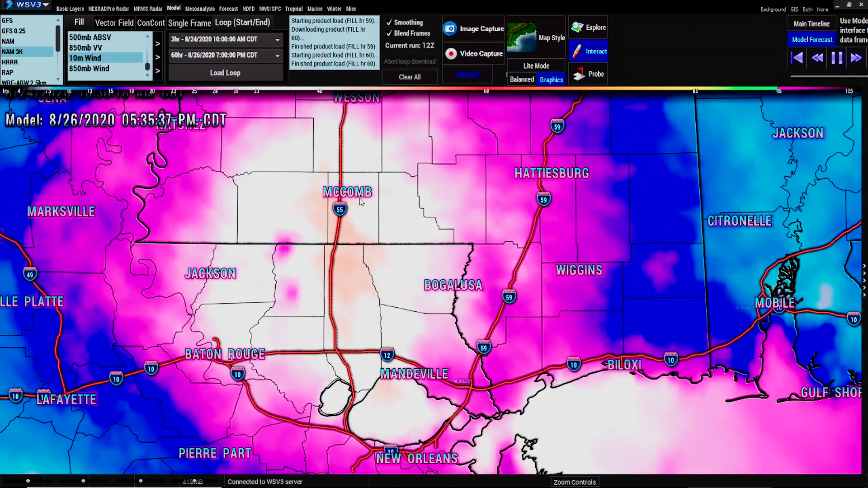
{"action": "left_click_drag", "start_coordinate": [399, 184], "coordinate": [410, 224]}
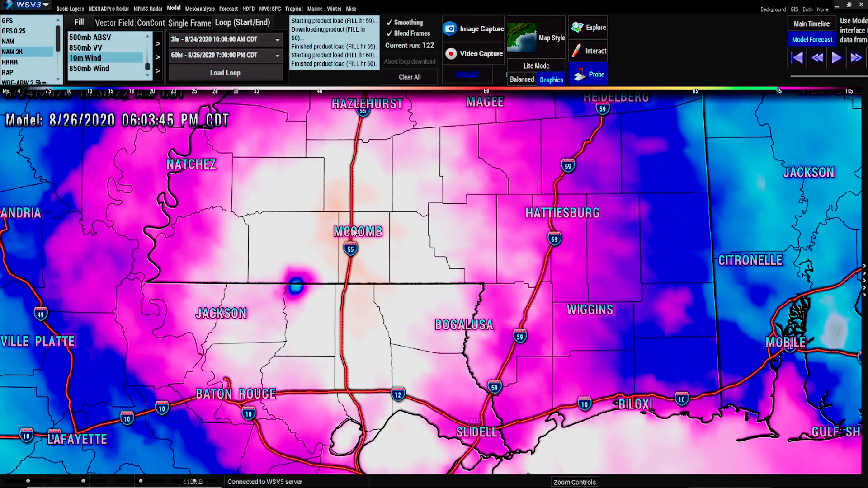
{"action": "left_click_drag", "start_coordinate": [337, 242], "coordinate": [617, 58]}
{"action": "scroll", "coordinate": [635, 161], "scroll_direction": "down", "scroll_amount": 3}
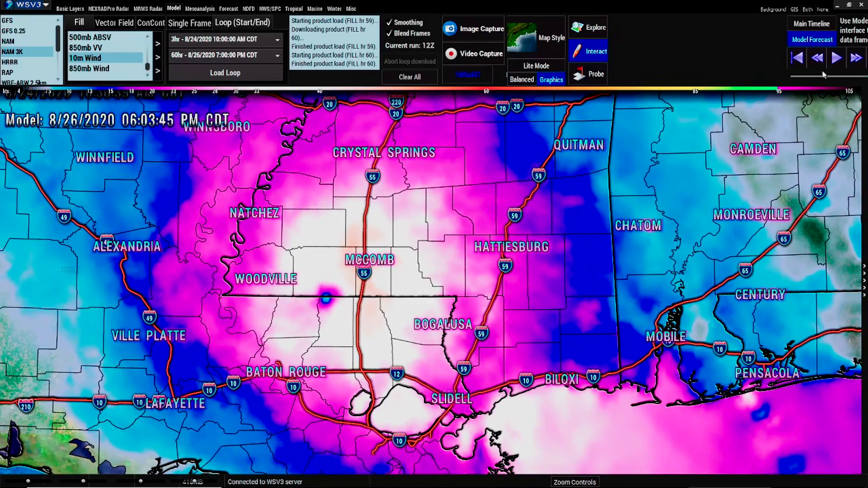
{"action": "left_click", "coordinate": [837, 57]}
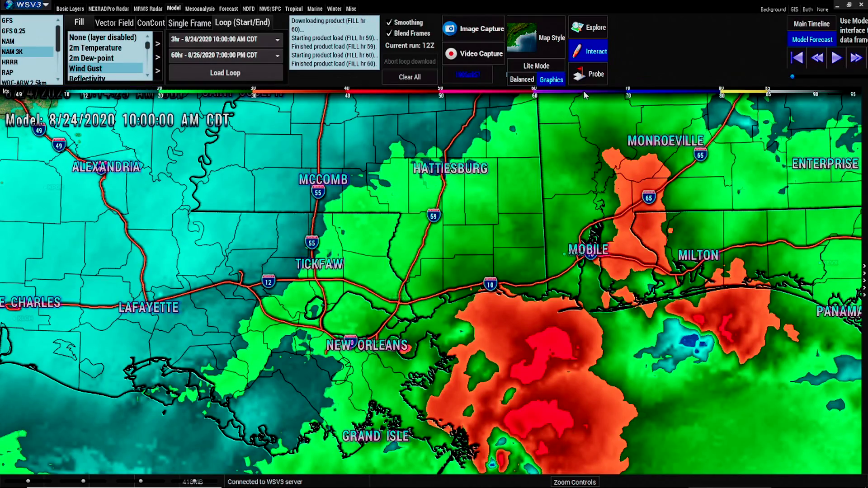
Probe the Wind Gust forecast at 8/24 10:00 AM, then play it to 8/25 1:33 AM and probe gusts west of the Florida Keys
{"action": "left_click", "coordinate": [588, 76]}
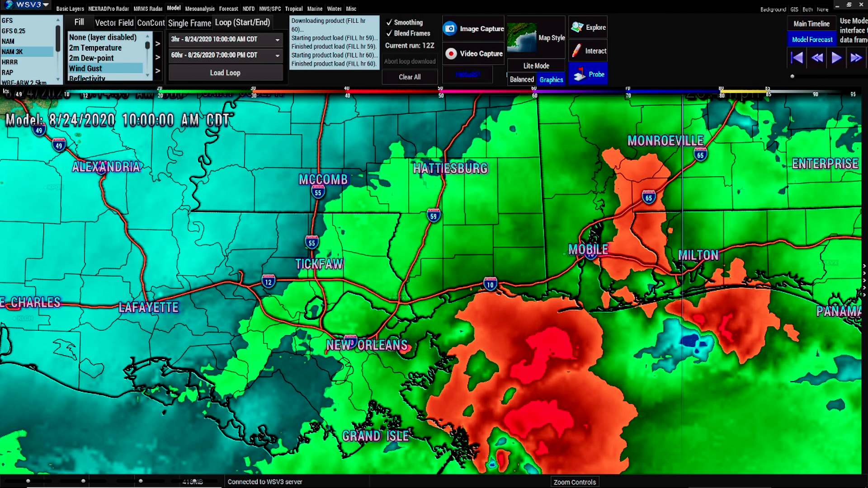
{"action": "left_click", "coordinate": [841, 66]}
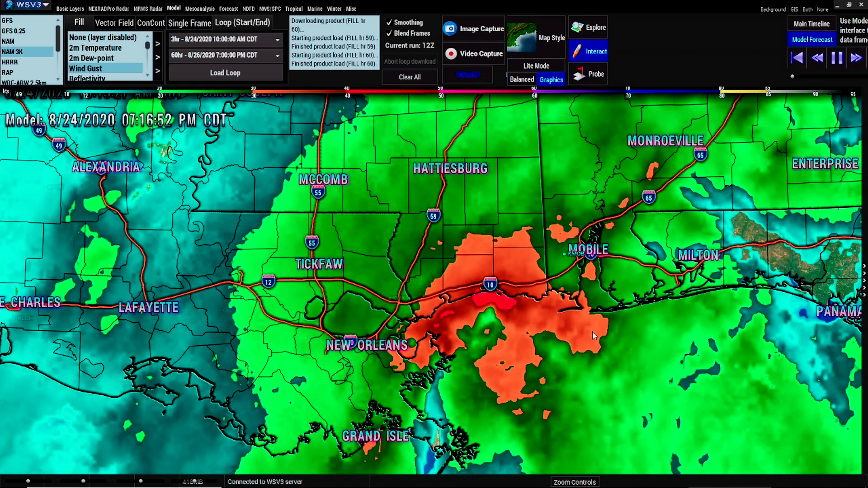
{"action": "scroll", "coordinate": [594, 336], "scroll_direction": "down", "scroll_amount": 5}
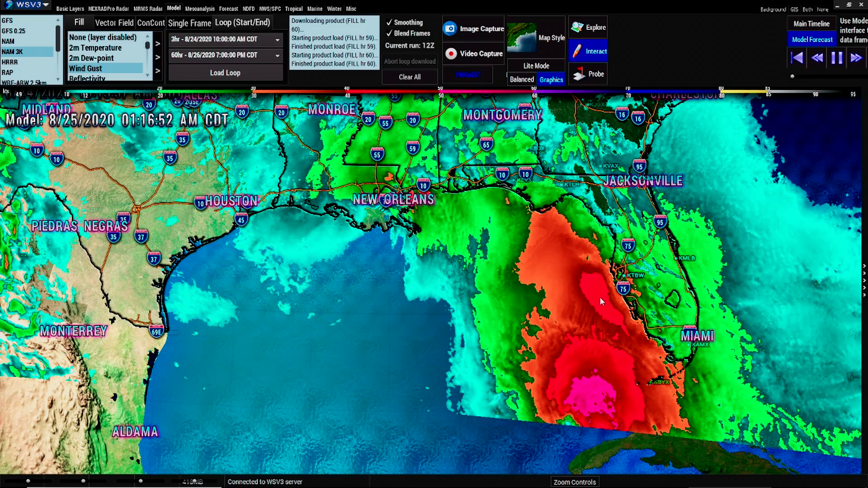
{"action": "left_click", "coordinate": [588, 74]}
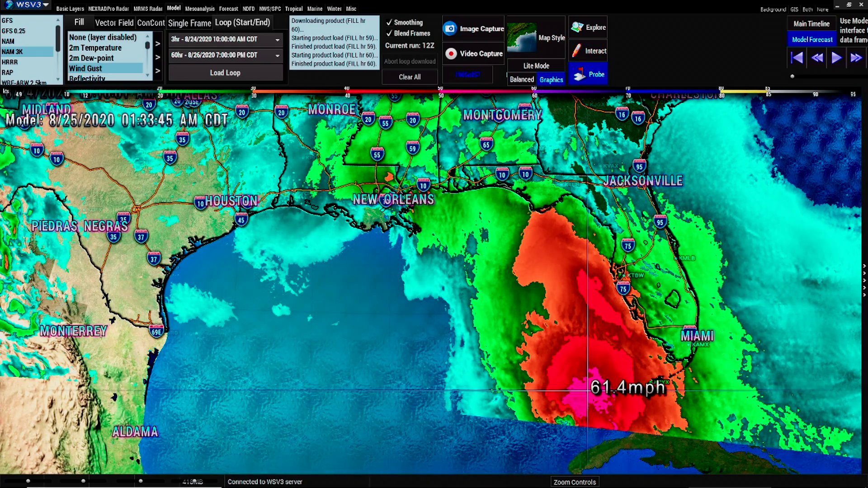
Examine the Wind Gust forecast over the Florida peninsula at 8/25 1:56 AM, then probe the Gulf storm at 10:28 AM
{"action": "key", "text": "Escape"}
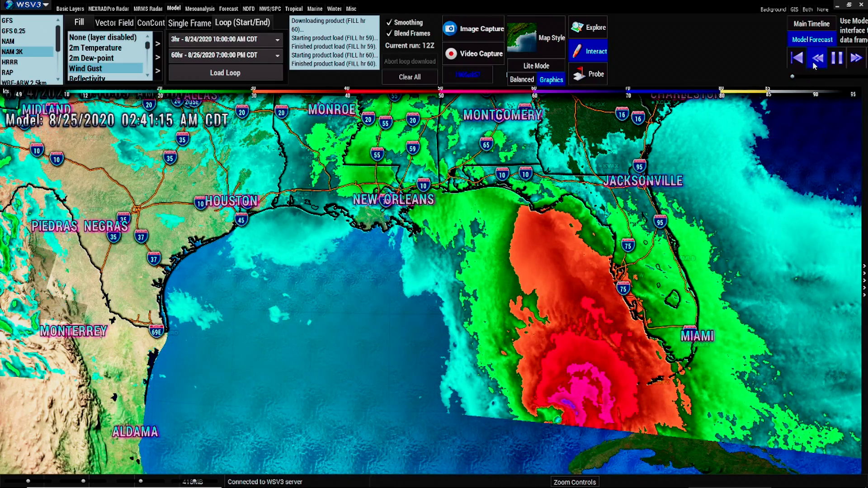
{"action": "left_click", "coordinate": [837, 57]}
{"action": "scroll", "coordinate": [723, 294], "scroll_direction": "up", "scroll_amount": 5}
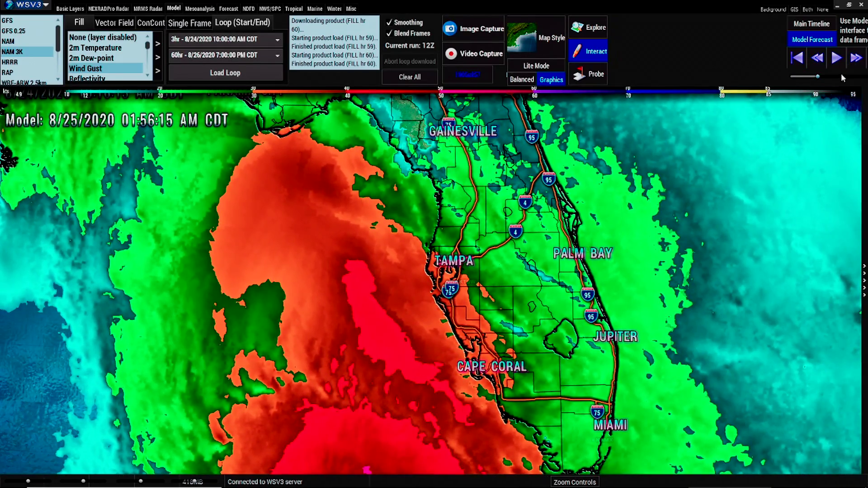
{"action": "left_click", "coordinate": [459, 302]}
{"action": "left_click_drag", "start_coordinate": [459, 308], "coordinate": [453, 270]}
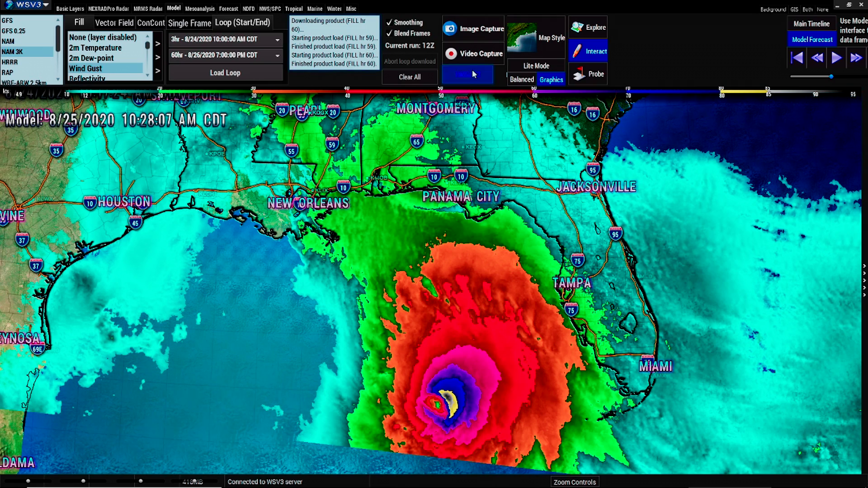
{"action": "left_click", "coordinate": [588, 74]}
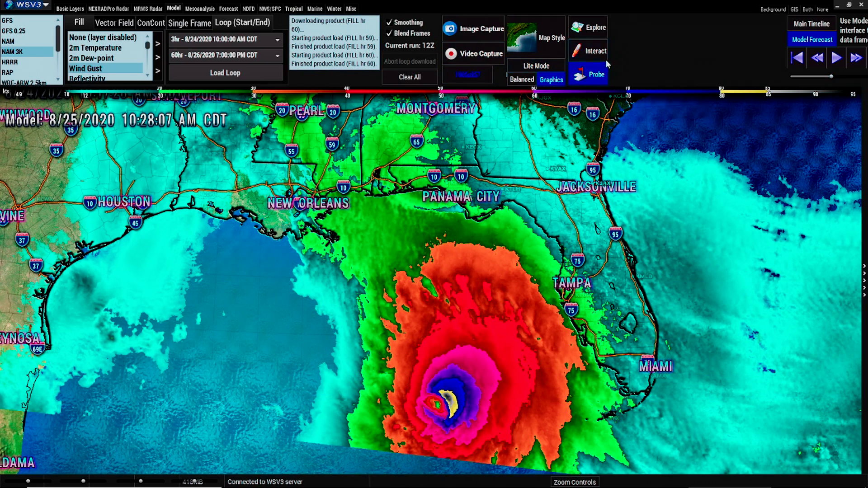
{"action": "left_click", "coordinate": [595, 51]}
Advance the Wind Gust forecast to 8/26 8:46 AM and probe gusts around the eye south of New Orleans
{"action": "left_click_drag", "start_coordinate": [831, 81], "coordinate": [866, 71]}
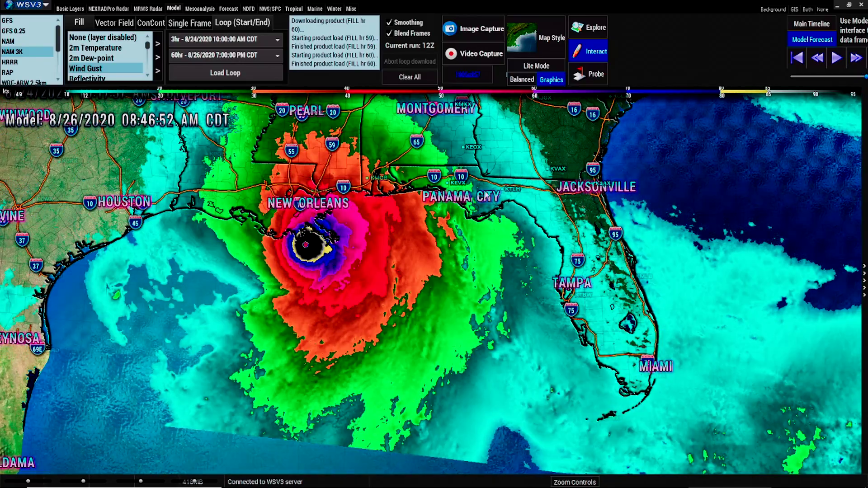
{"action": "left_click_drag", "start_coordinate": [474, 173], "coordinate": [525, 175]}
{"action": "scroll", "coordinate": [522, 245], "scroll_direction": "up", "scroll_amount": 5}
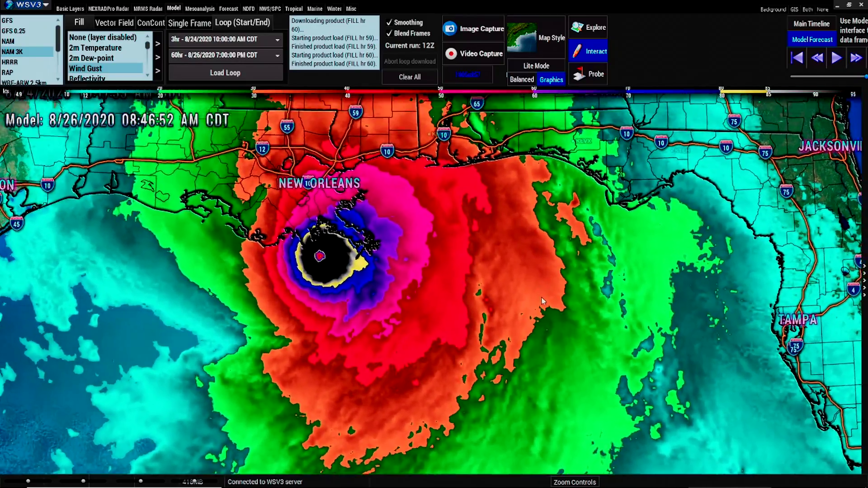
{"action": "left_click_drag", "start_coordinate": [522, 245], "coordinate": [553, 302]}
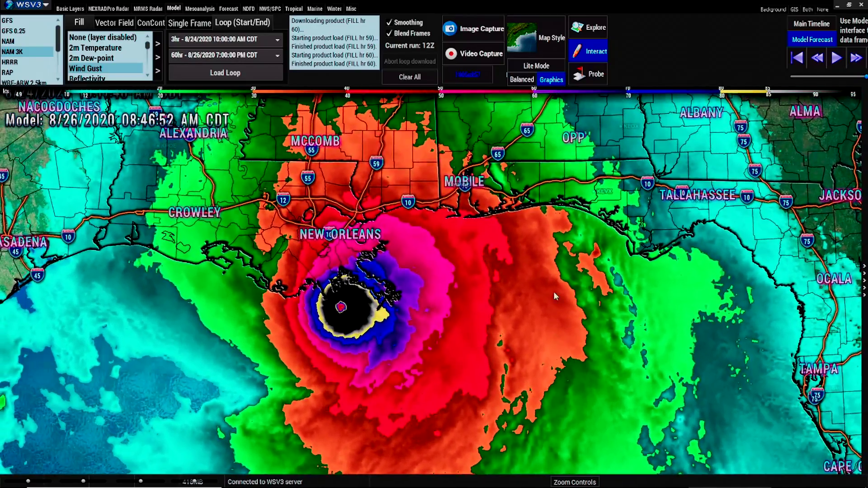
{"action": "left_click", "coordinate": [579, 78]}
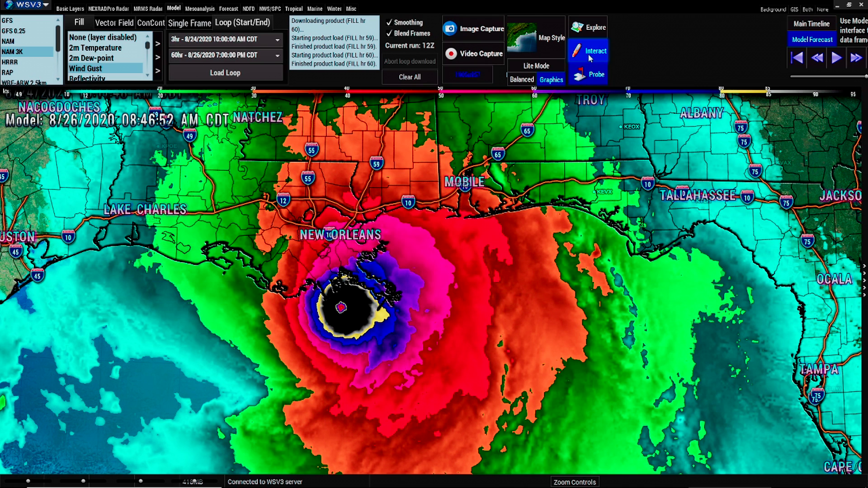
{"action": "left_click", "coordinate": [589, 74]}
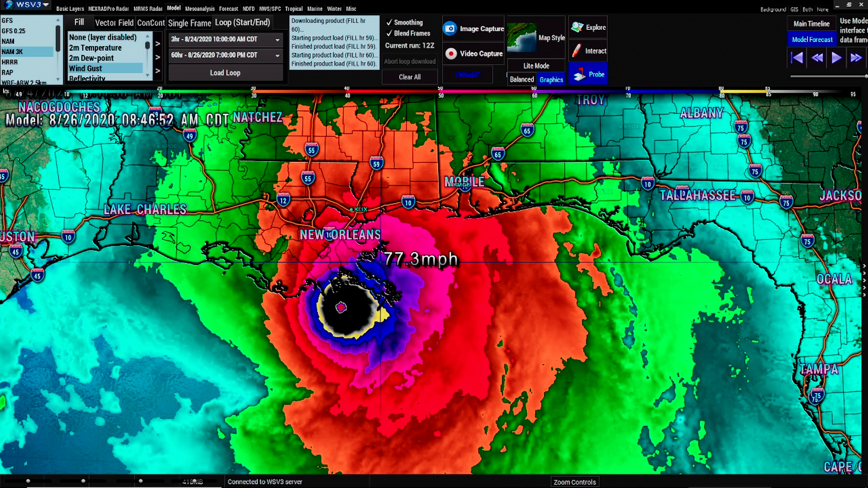
{"action": "left_click", "coordinate": [596, 52]}
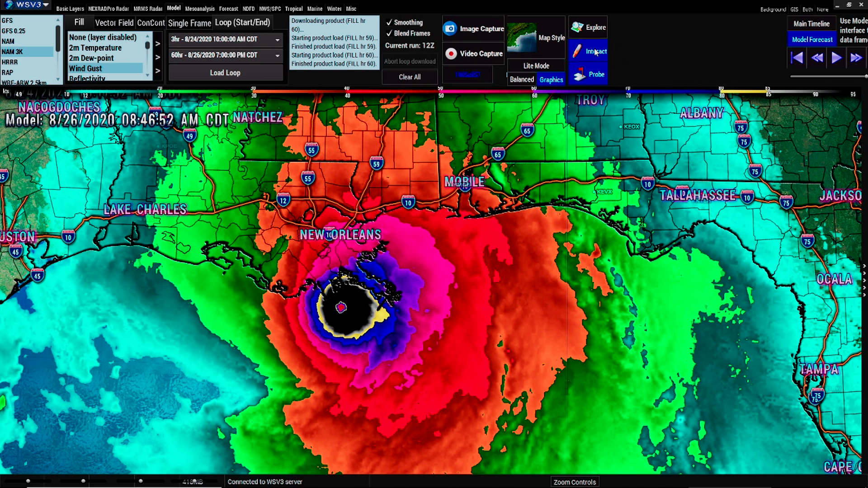
Play the Wind Gust loop to 8/26 2:13 PM, following the storm over New Orleans and the coast from Houston to Mobile
{"action": "scroll", "coordinate": [638, 196], "scroll_direction": "down", "scroll_amount": 5}
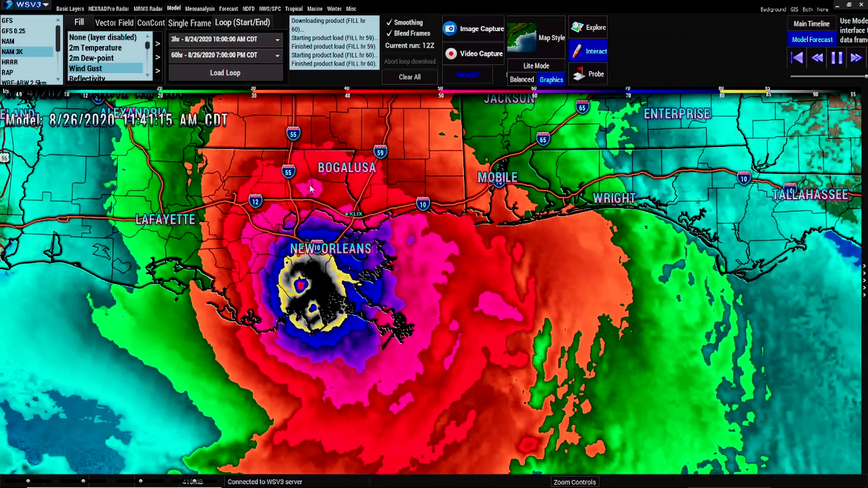
{"action": "mouse_move", "coordinate": [359, 195]}
{"action": "left_mouse_down"}
{"action": "mouse_move", "coordinate": [428, 200]}
{"action": "mouse_move", "coordinate": [343, 197]}
{"action": "left_mouse_up"}
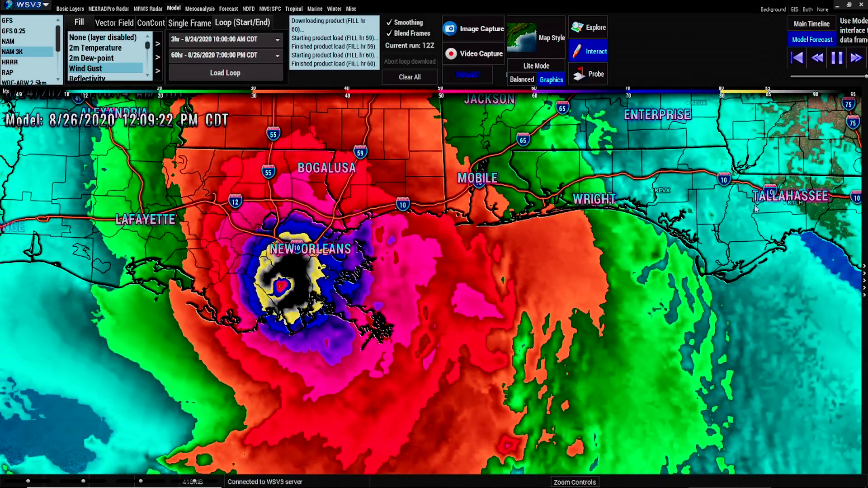
{"action": "left_click_drag", "start_coordinate": [207, 184], "coordinate": [420, 198]}
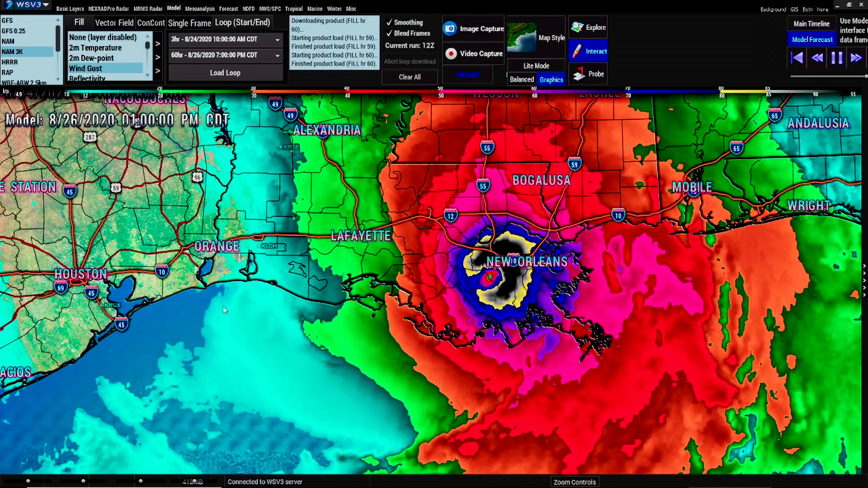
{"action": "scroll", "coordinate": [234, 239], "scroll_direction": "up", "scroll_amount": 1}
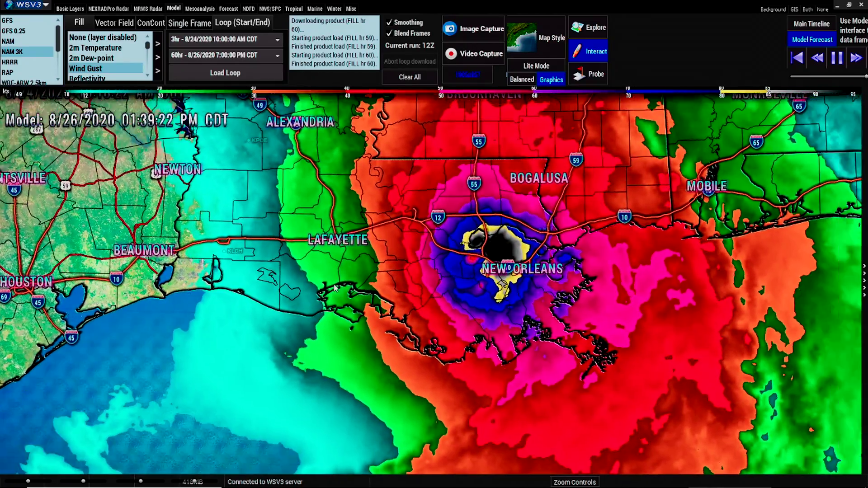
{"action": "left_click_drag", "start_coordinate": [834, 258], "coordinate": [665, 248]}
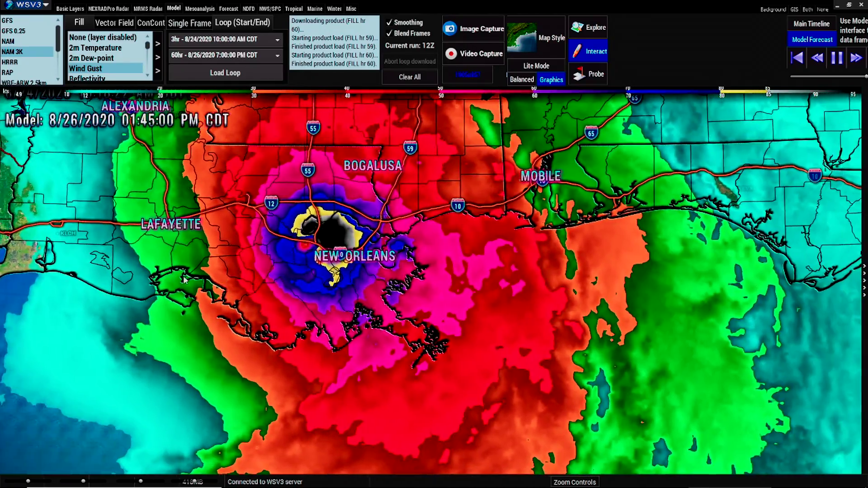
{"action": "scroll", "coordinate": [532, 313], "scroll_direction": "down", "scroll_amount": 3}
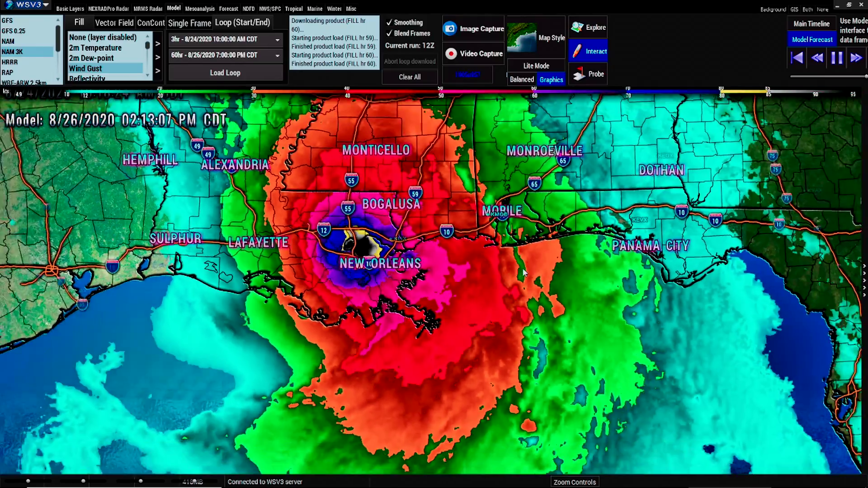
Follow the Wind Gust loop inland to 8/26 4:22 PM and probe the strongest gusts north of New Orleans
{"action": "left_click_drag", "start_coordinate": [540, 253], "coordinate": [510, 321]}
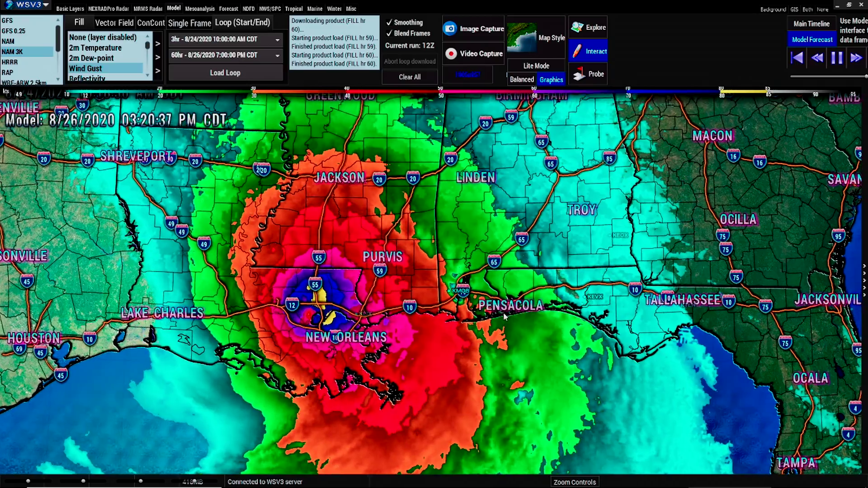
{"action": "left_click_drag", "start_coordinate": [513, 314], "coordinate": [499, 340]}
{"action": "scroll", "coordinate": [499, 340], "scroll_direction": "down", "scroll_amount": 4}
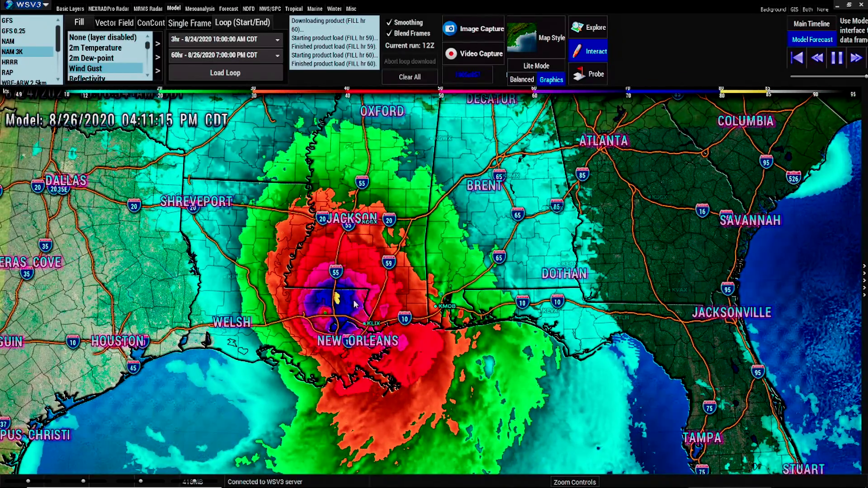
{"action": "mouse_move", "coordinate": [338, 284]}
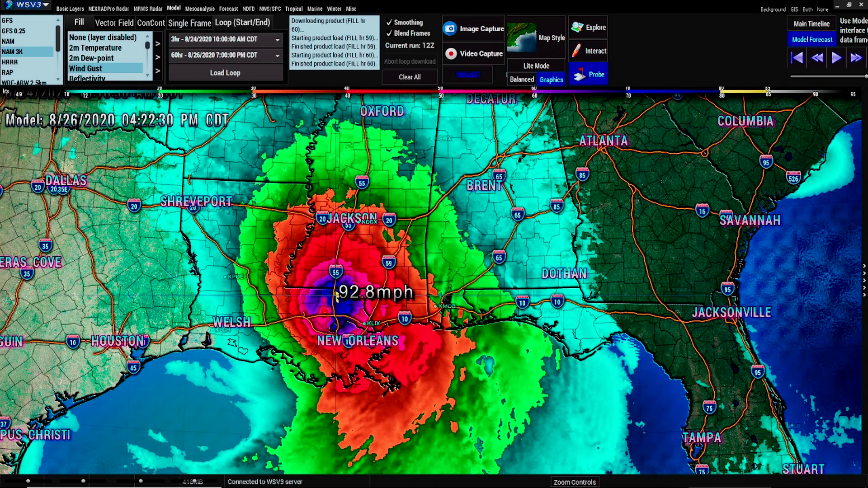
{"action": "left_click", "coordinate": [588, 50]}
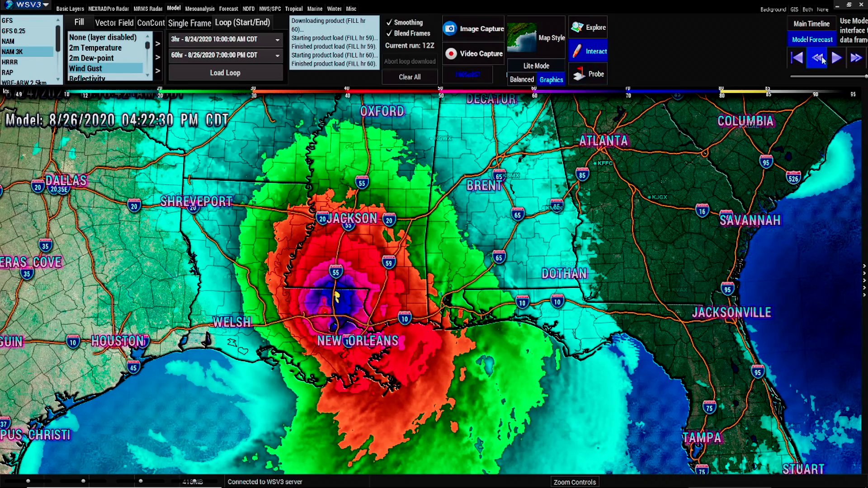
Rewind the Wind Gust forecast to 8/26 2:24 PM and probe gusts between New Orleans and Independence
{"action": "left_click", "coordinate": [816, 63]}
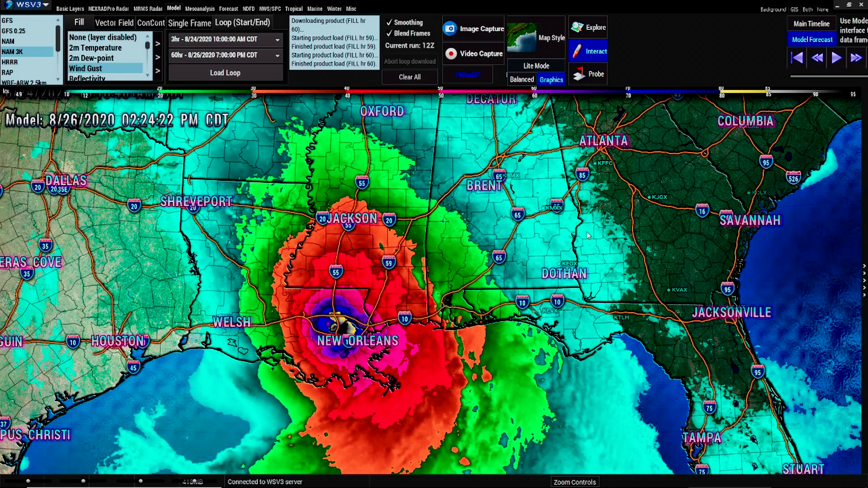
{"action": "scroll", "coordinate": [439, 274], "scroll_direction": "up", "scroll_amount": 5}
{"action": "scroll", "coordinate": [529, 315], "scroll_direction": "up", "scroll_amount": 3}
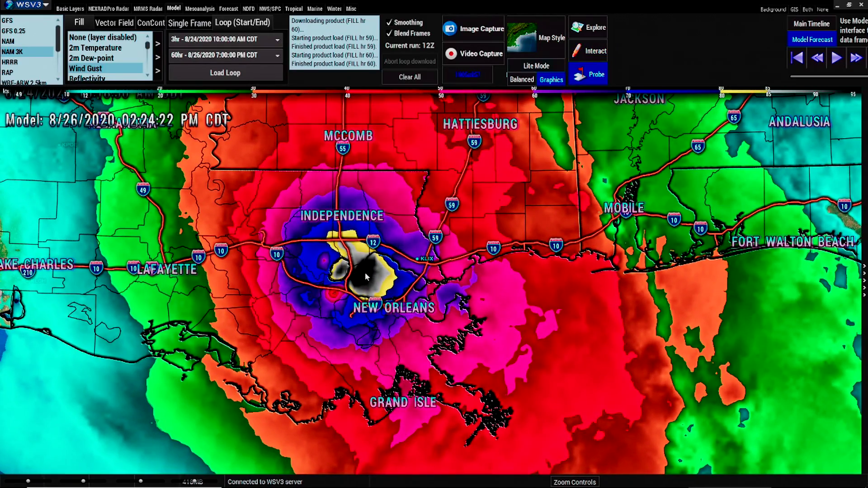
{"action": "mouse_move", "coordinate": [353, 264]}
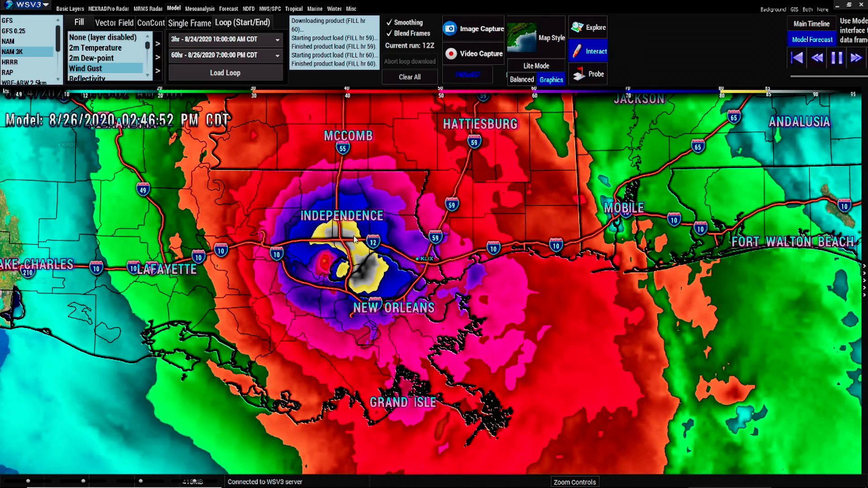
Play the Wind Gust loop to 8/26 3:37 PM, following the storm across Louisiana and Mississippi
{"action": "scroll", "coordinate": [499, 322], "scroll_direction": "down", "scroll_amount": 5}
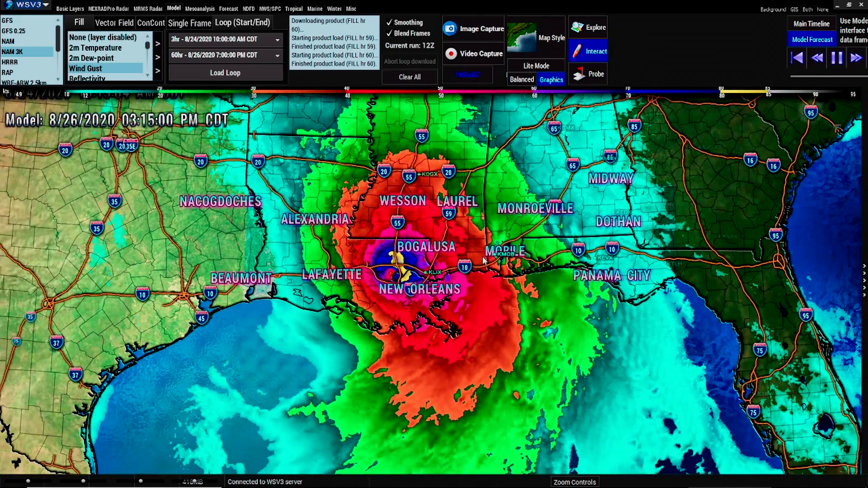
{"action": "left_click_drag", "start_coordinate": [484, 261], "coordinate": [448, 338]}
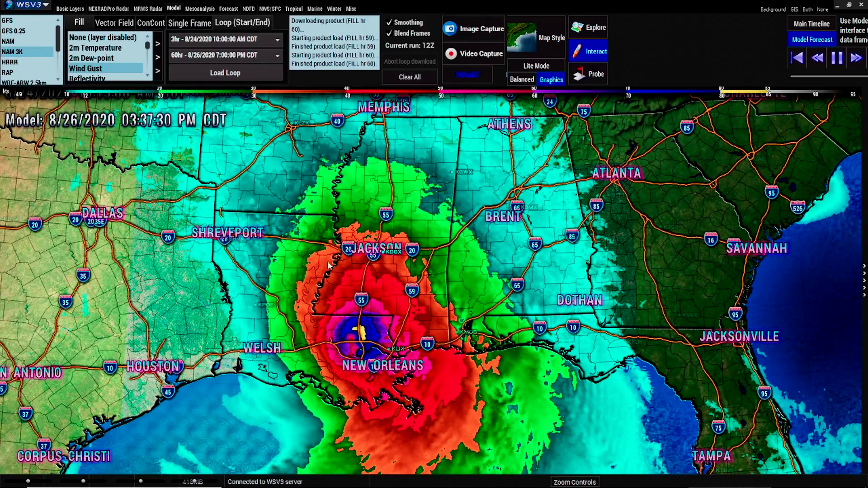